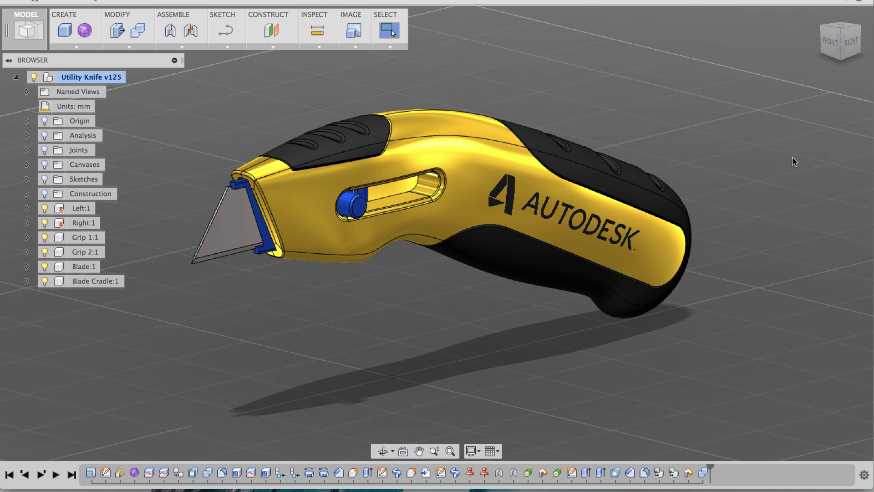
Roll the utility knife's design history back to its very beginning
shift+middle_drag(794, 161, 543, 114)
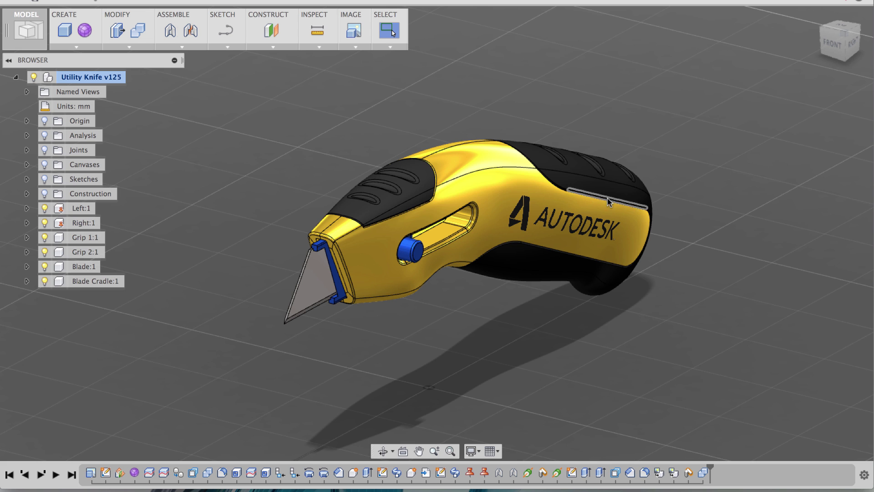
shift+middle_drag(701, 243, 672, 233)
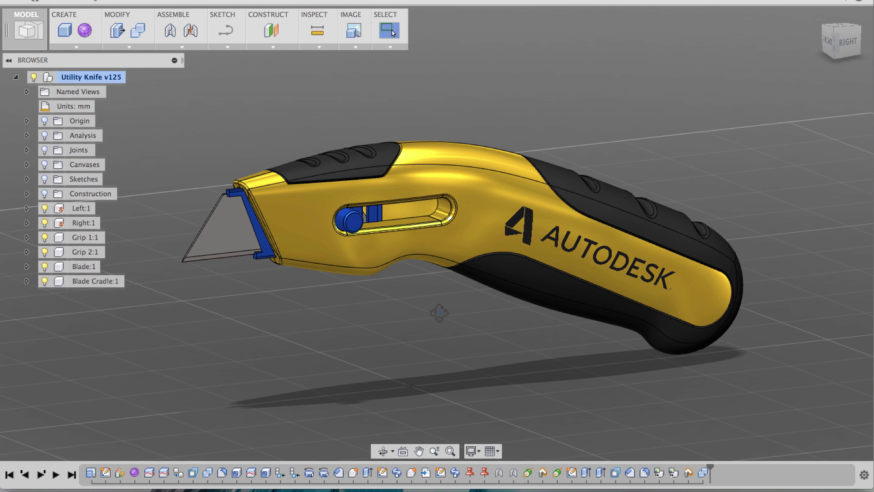
mouse_move(439, 312)
shift+middle_down()
mouse_move(449, 291)
mouse_move(452, 321)
mouse_move(433, 313)
shift+middle_up()
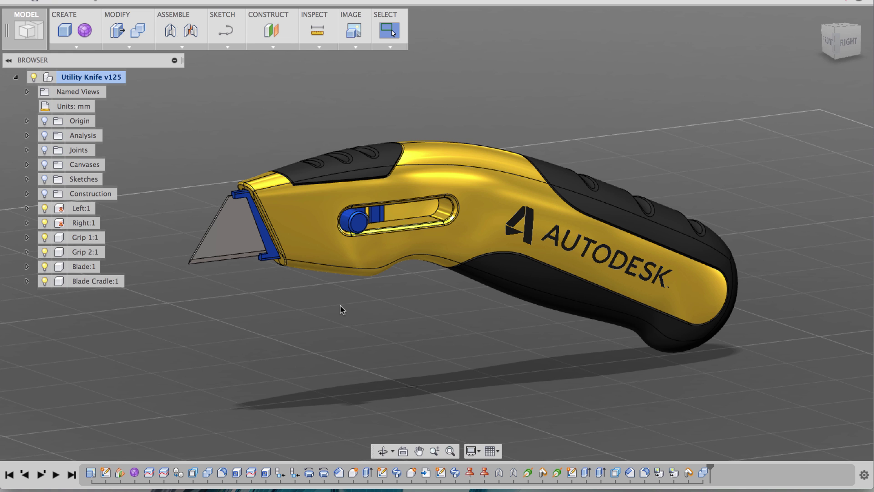
mouse_move(551, 336)
shift+middle_down()
mouse_move(524, 382)
mouse_move(555, 341)
shift+middle_up()
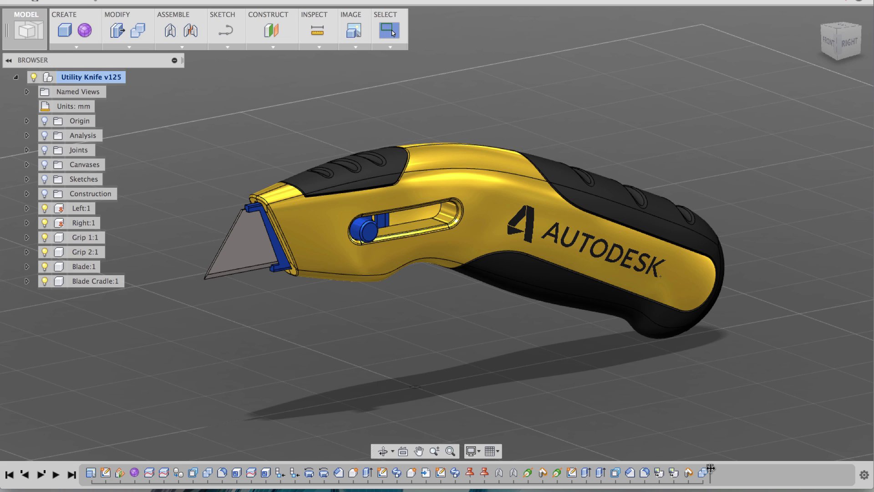
drag(710, 469, 457, 474)
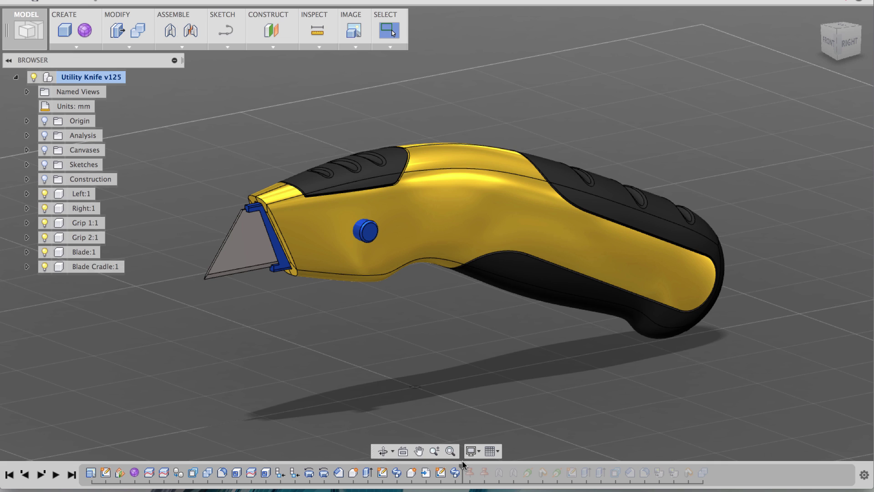
click(9, 475)
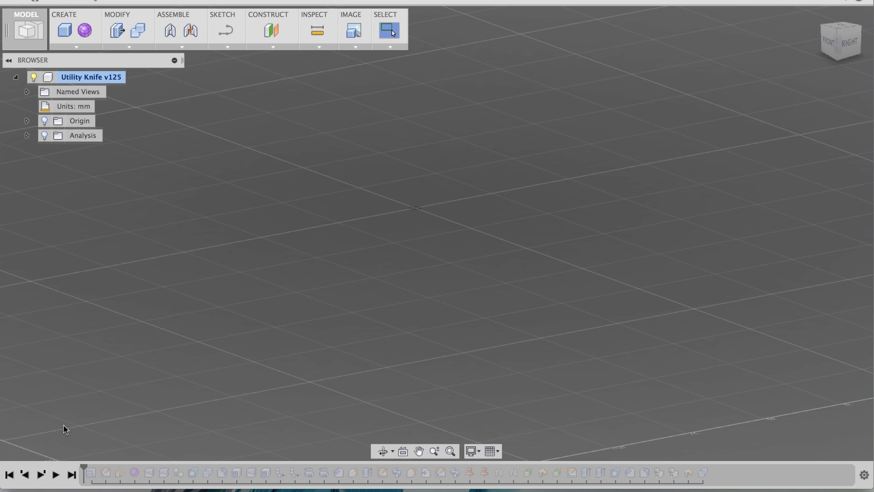
Advance the history by one feature and show the reference canvas of the knife, viewed from the right side
click(42, 475)
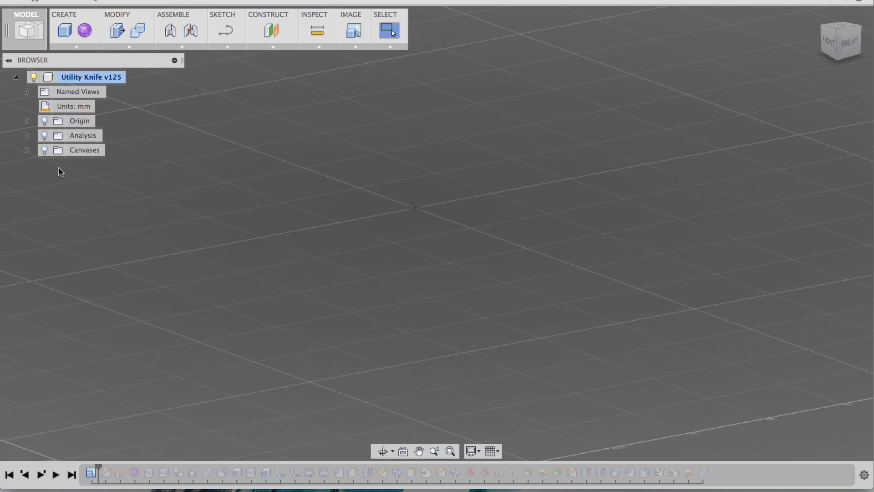
click(45, 152)
shift+middle_drag(316, 320, 353, 391)
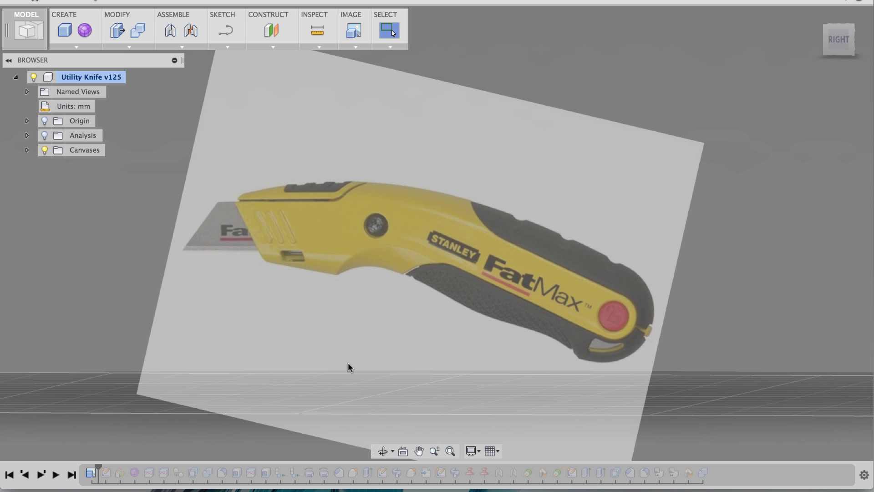
Advance the history past the sketch and the construction plane, and show the sketches and construction geometry over the canvas
click(41, 476)
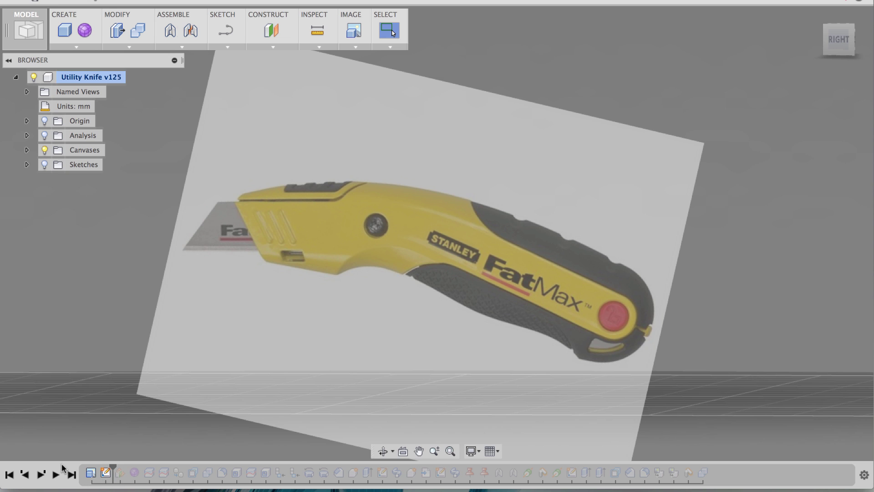
click(41, 475)
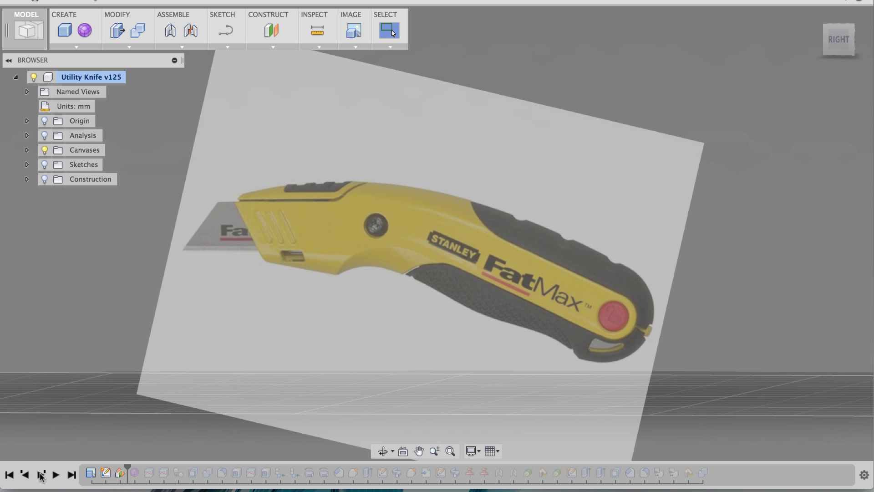
click(44, 165)
click(44, 179)
shift+middle_drag(141, 235, 192, 299)
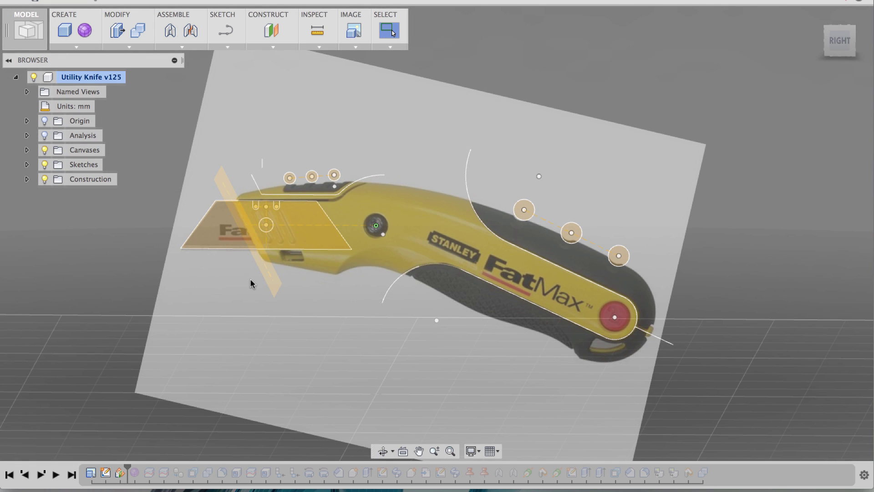
shift+middle_drag(386, 260, 386, 261)
key(Escape)
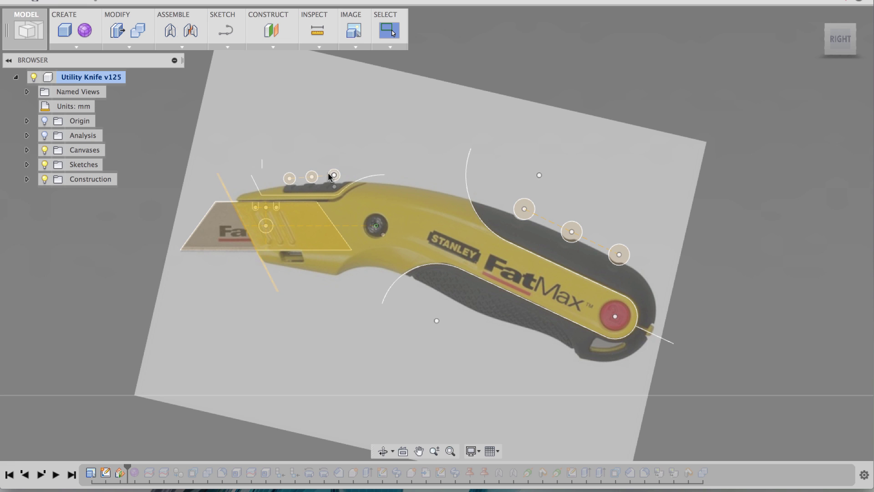
scroll(561, 211, up, 1)
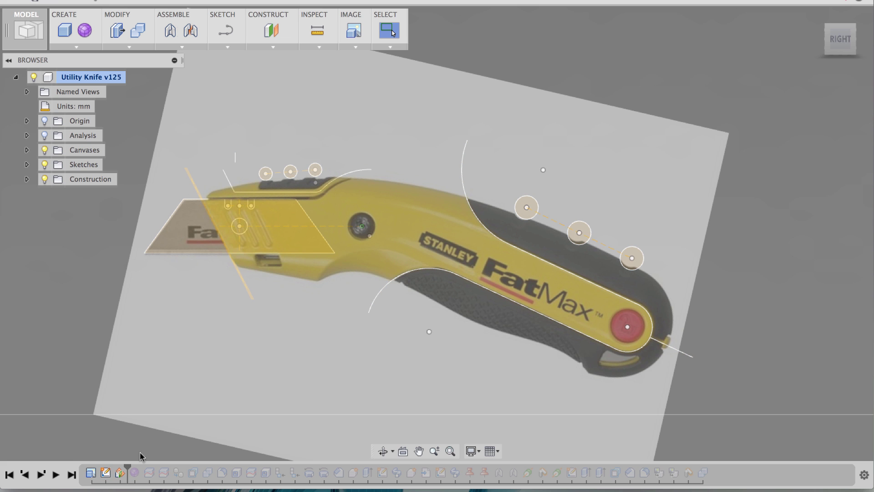
Show the origin planes and axes to check their position on the knife, and hide them again
shift+middle_drag(211, 379, 241, 384)
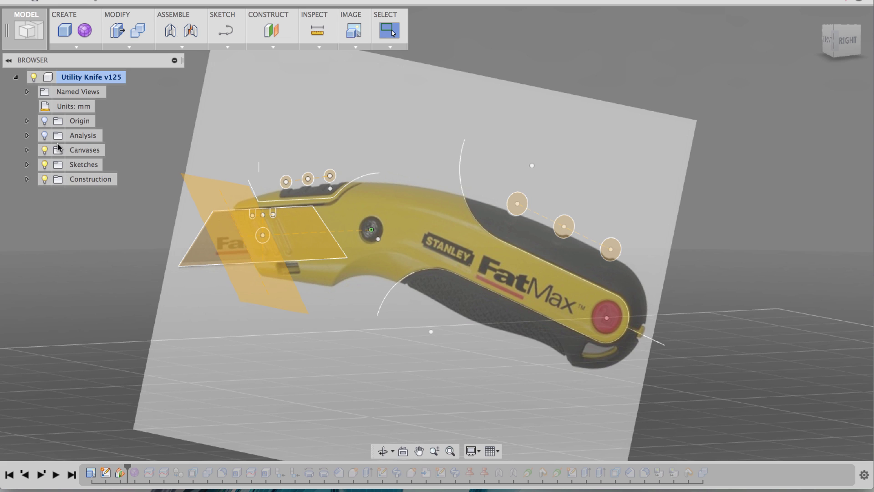
click(45, 121)
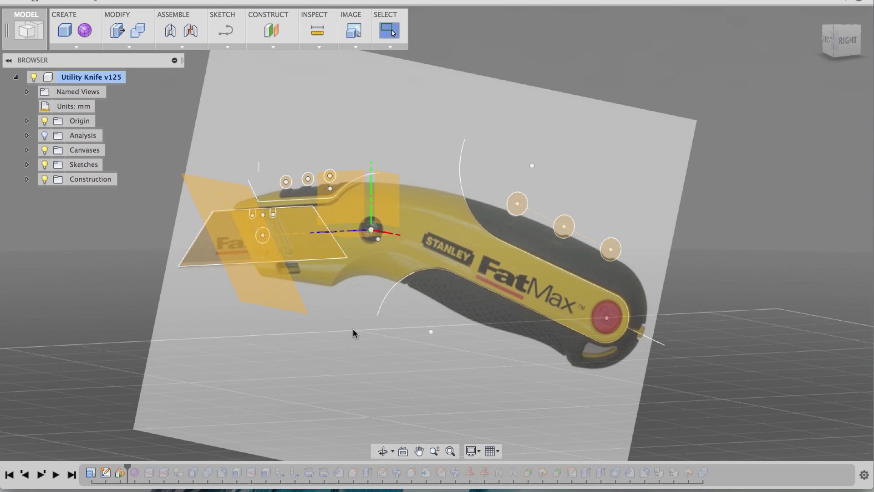
click(44, 121)
shift+middle_drag(285, 327, 248, 333)
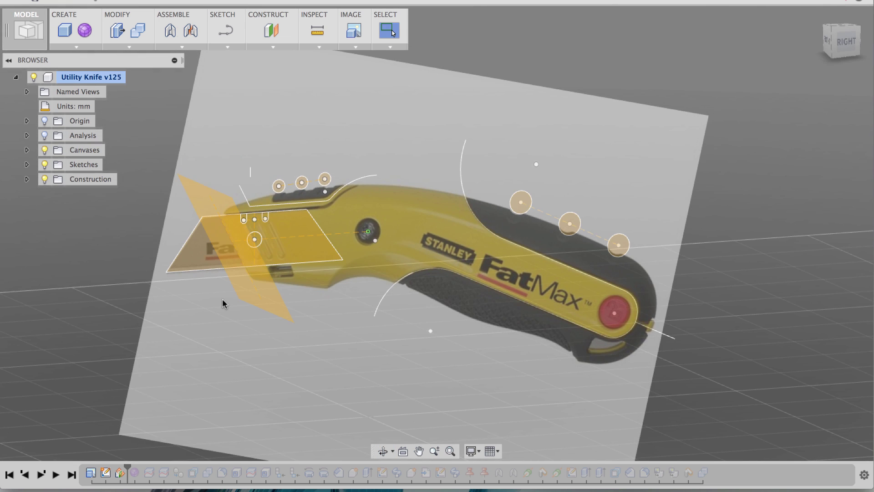
Examine the angled construction plane at the blade end, the sketch line running through it and the blade profile
scroll(279, 325, up, 5)
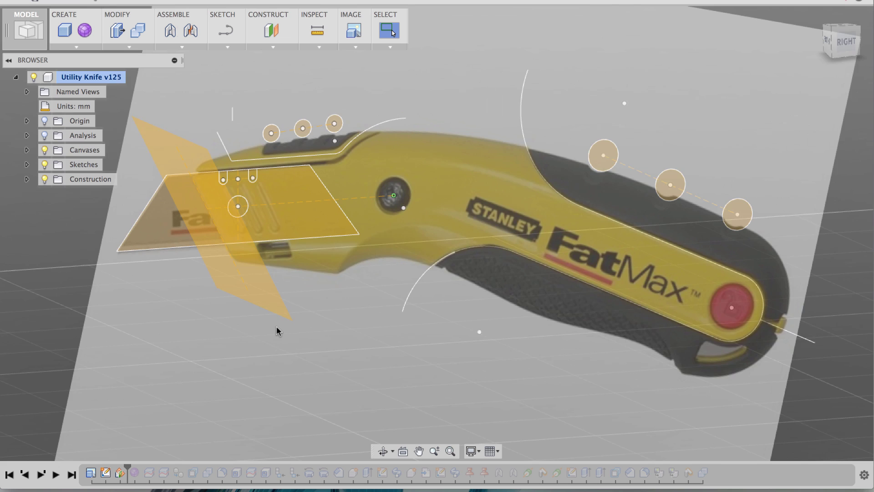
middle_drag(304, 316, 446, 341)
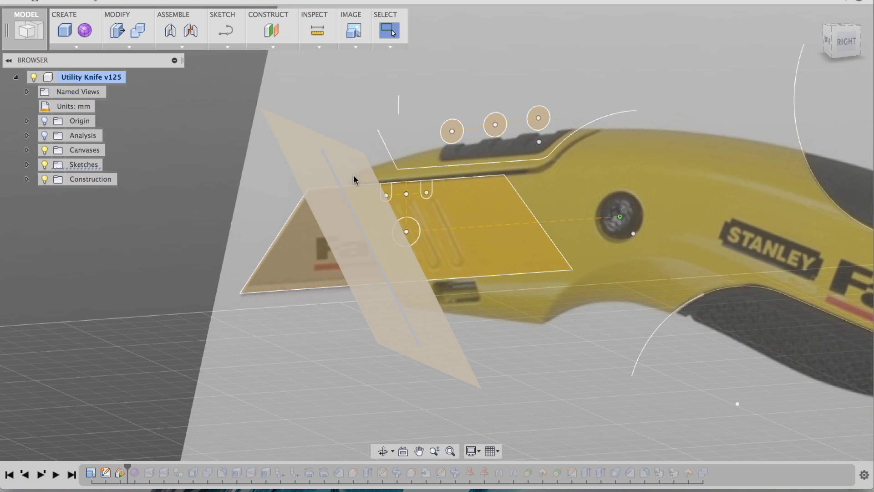
click(450, 354)
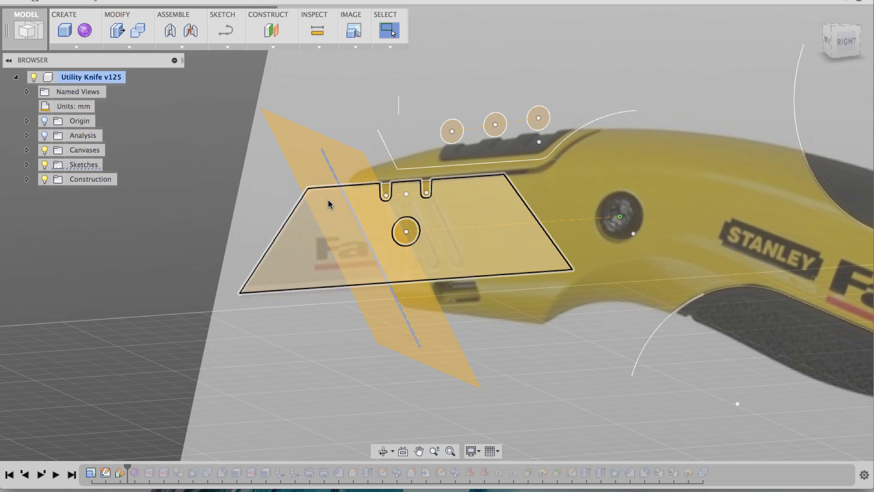
click(419, 379)
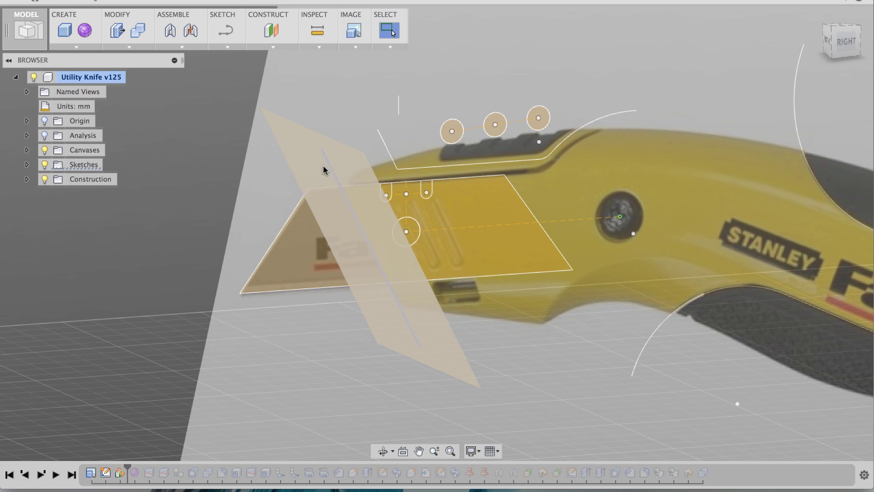
click(306, 149)
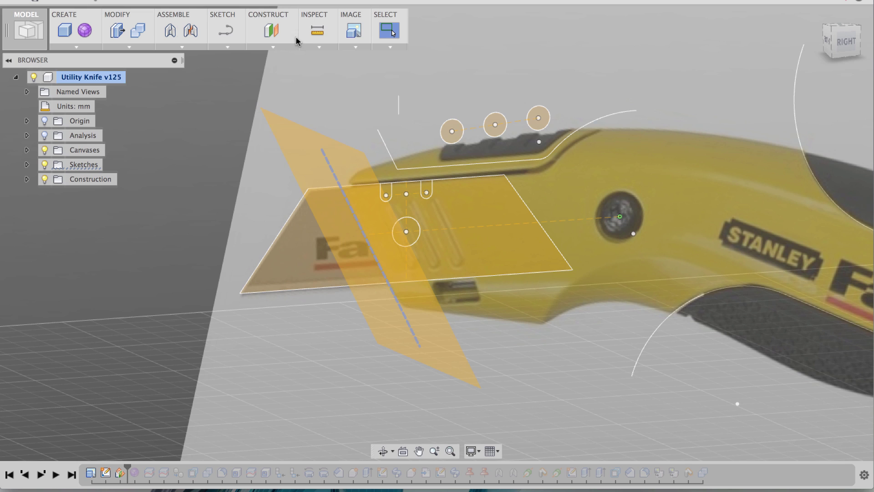
click(327, 170)
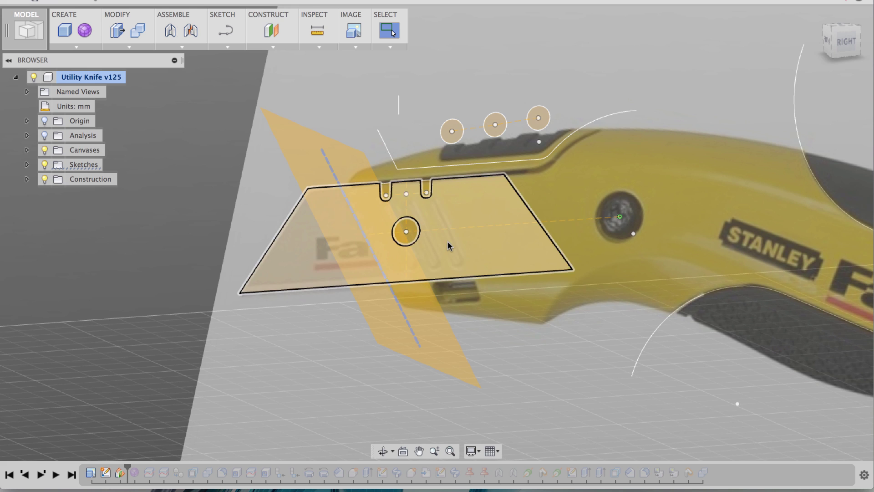
scroll(448, 245, down, 2)
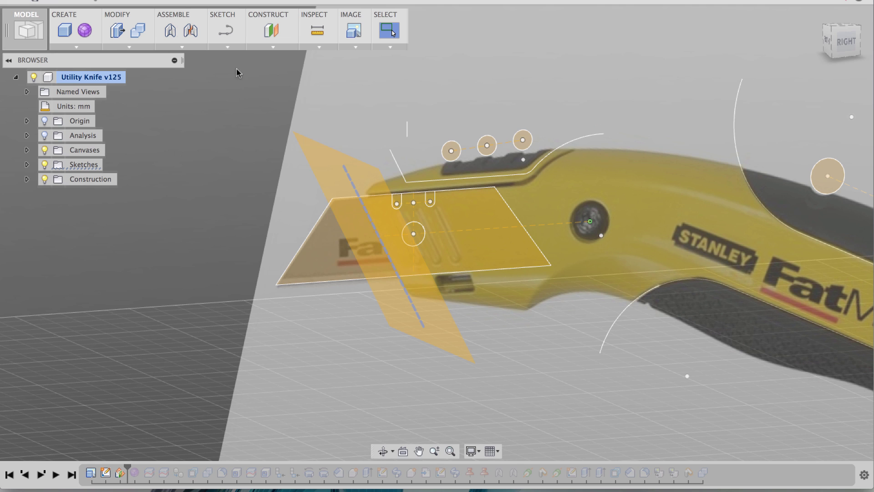
click(285, 47)
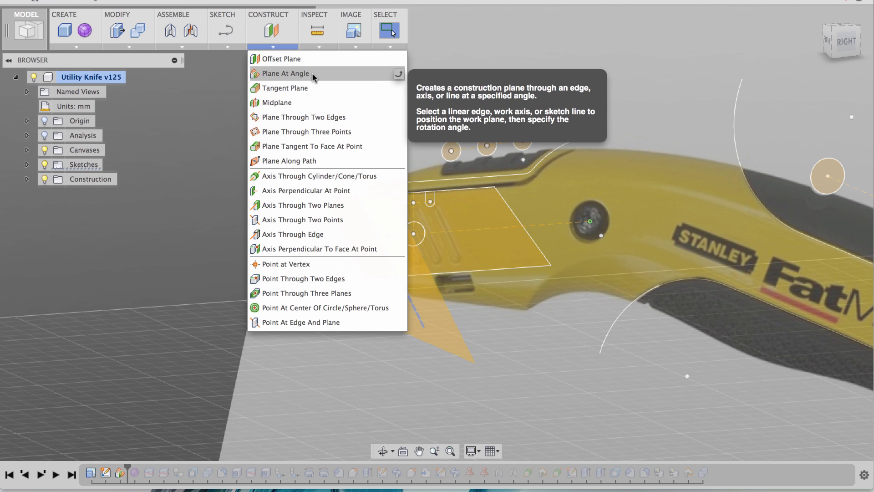
Advance the history by one feature to bring in the sculpted handle body and inspect it against the canvas
click(39, 475)
shift+middle_drag(296, 343, 310, 327)
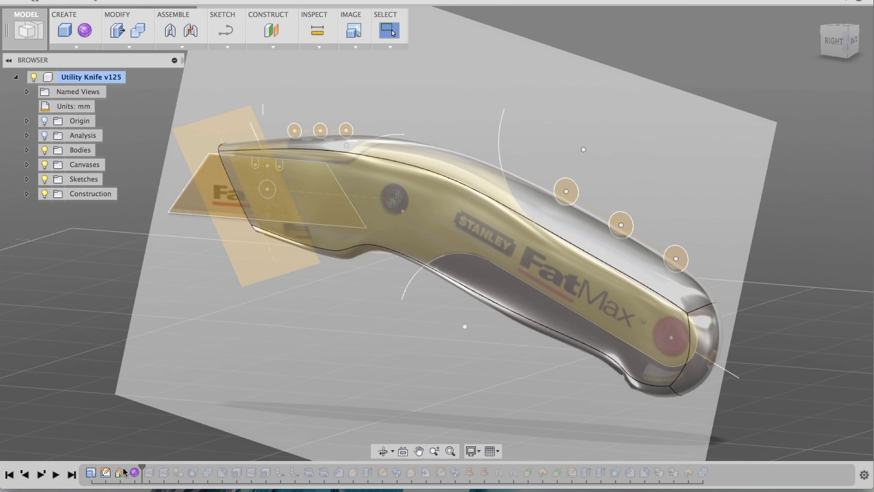
shift+middle_drag(168, 428, 335, 357)
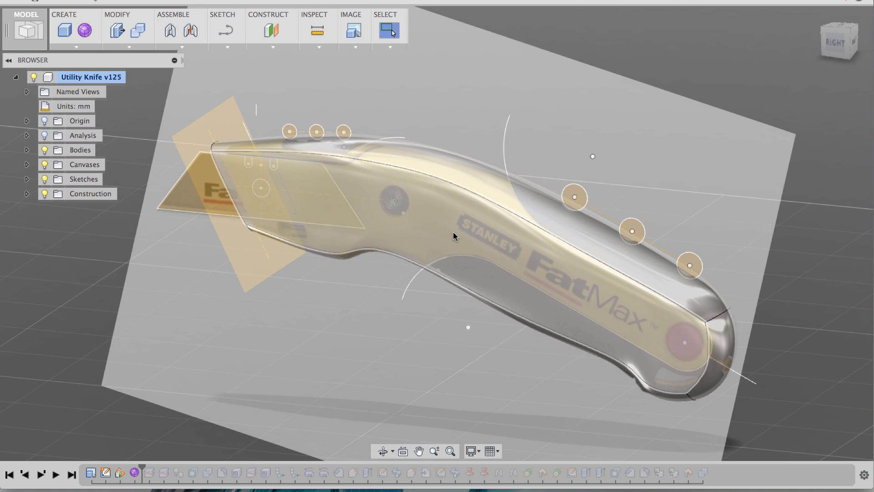
shift+middle_drag(452, 231, 321, 351)
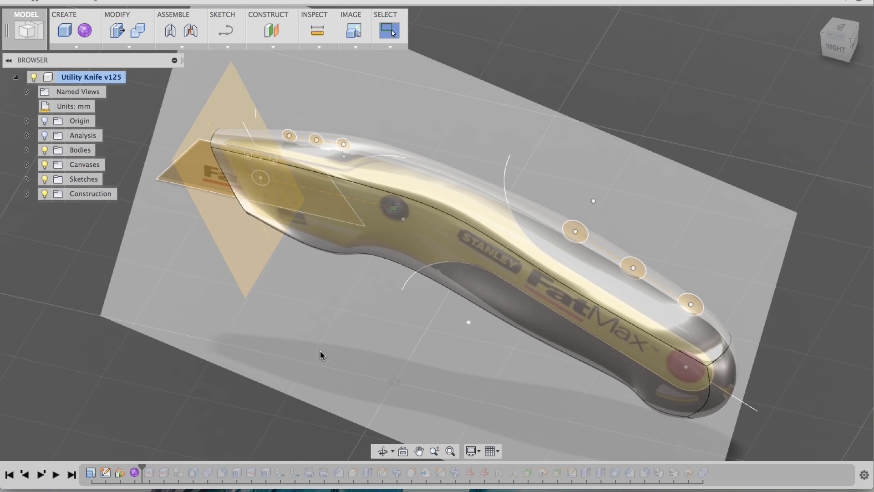
Open the handle's sculpted form feature for editing and inspect its T-spline faces and edges
right_click(135, 473)
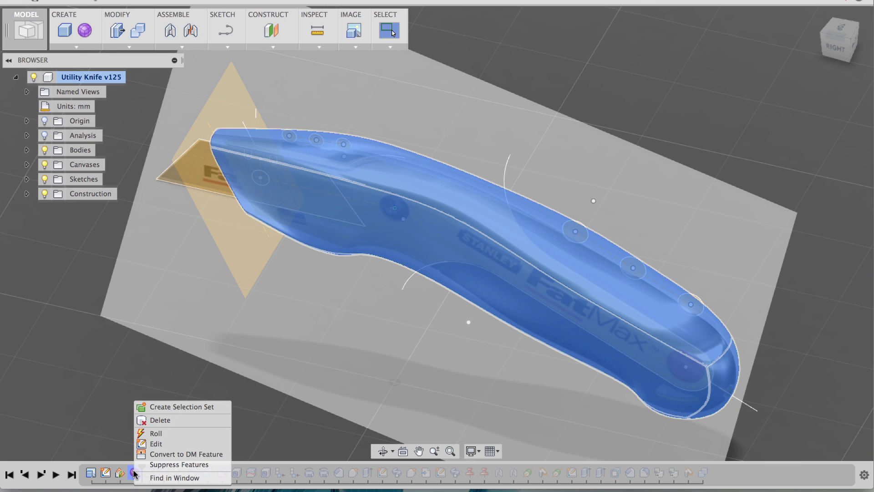
click(167, 446)
mouse_move(395, 306)
shift+middle_down()
mouse_move(444, 246)
mouse_move(401, 269)
shift+middle_up()
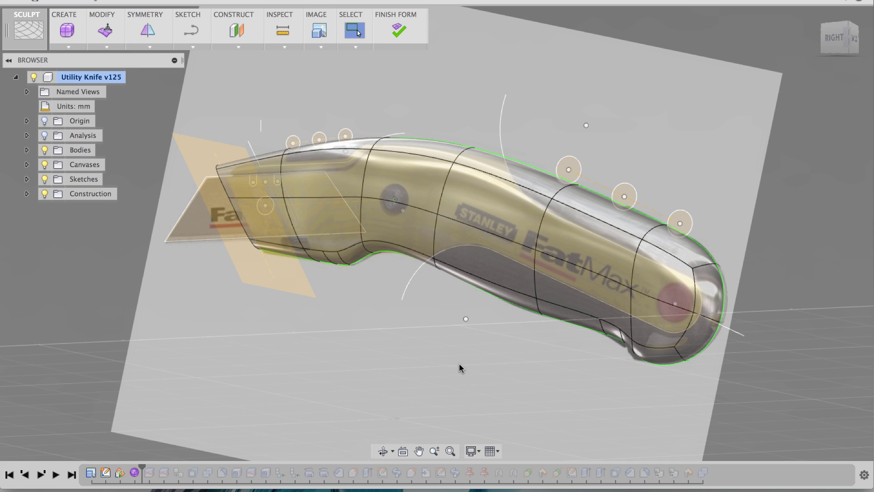
shift+middle_drag(459, 365, 443, 390)
shift+middle_drag(341, 316, 404, 283)
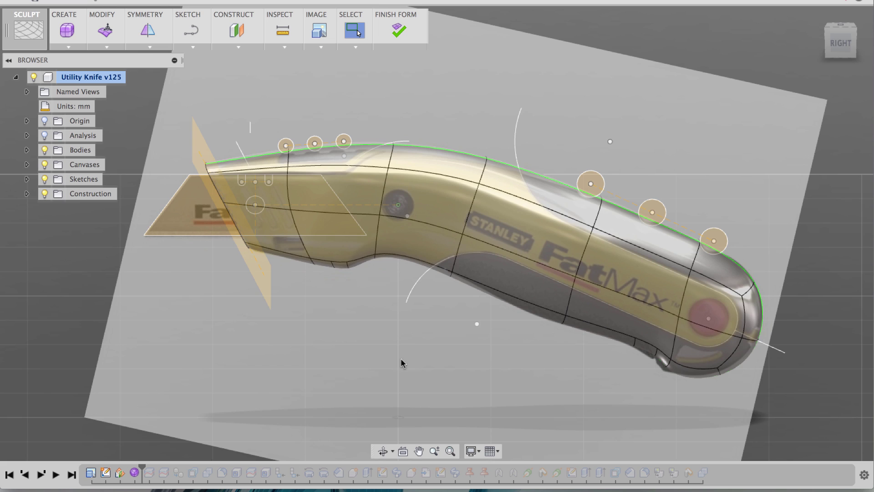
Review the Flatten tool's direction options at the handle's blade-end opening, including Select Plane, and leave the tool without applying it
shift+middle_drag(401, 363, 449, 328)
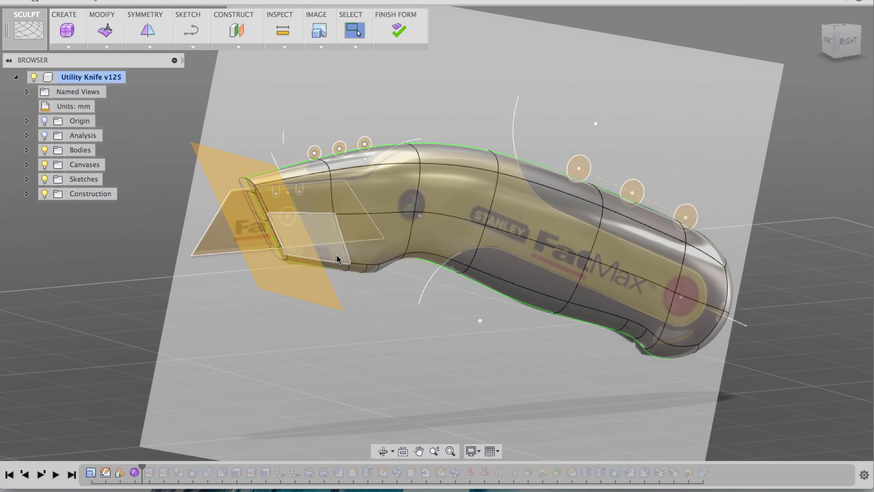
scroll(267, 143, up, 5)
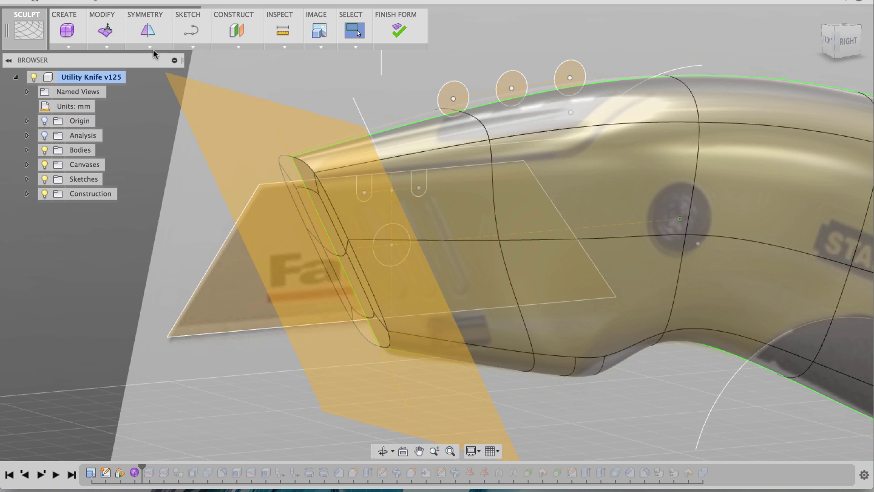
click(105, 29)
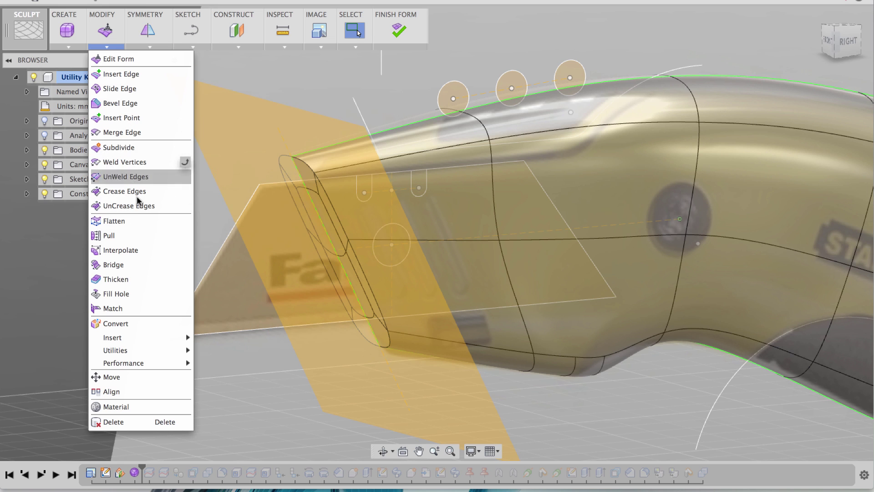
click(146, 220)
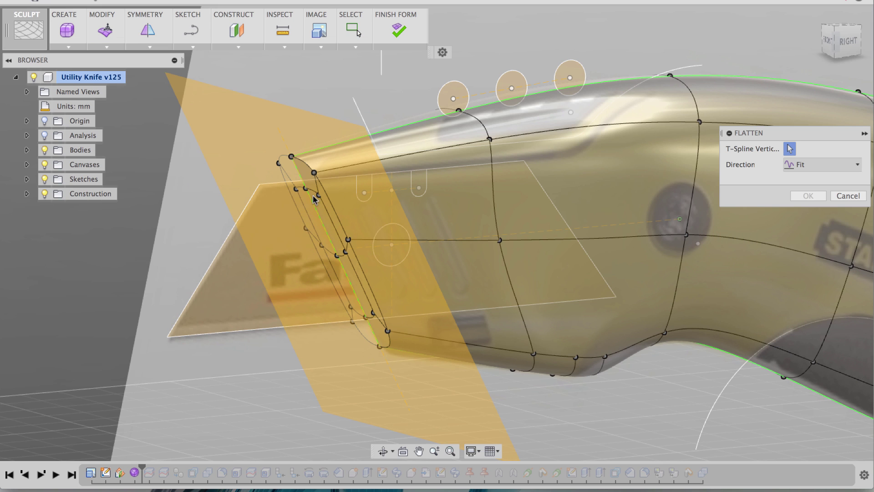
shift+middle_drag(337, 180, 346, 178)
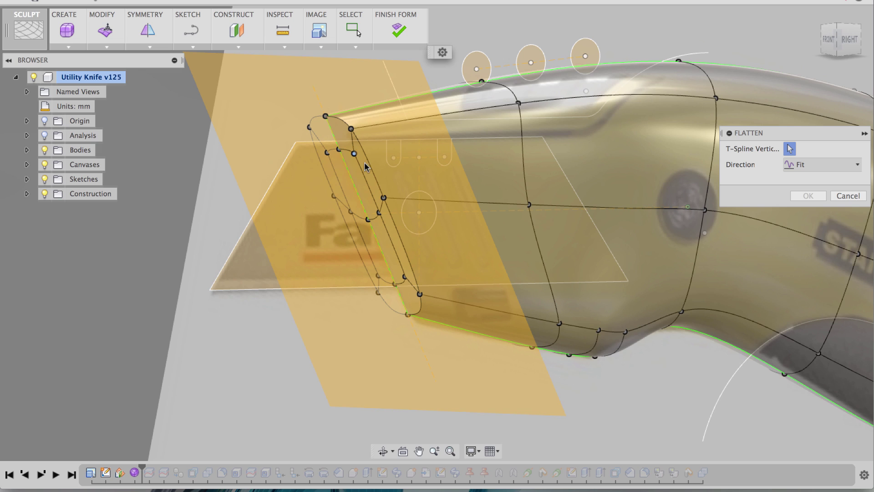
click(834, 165)
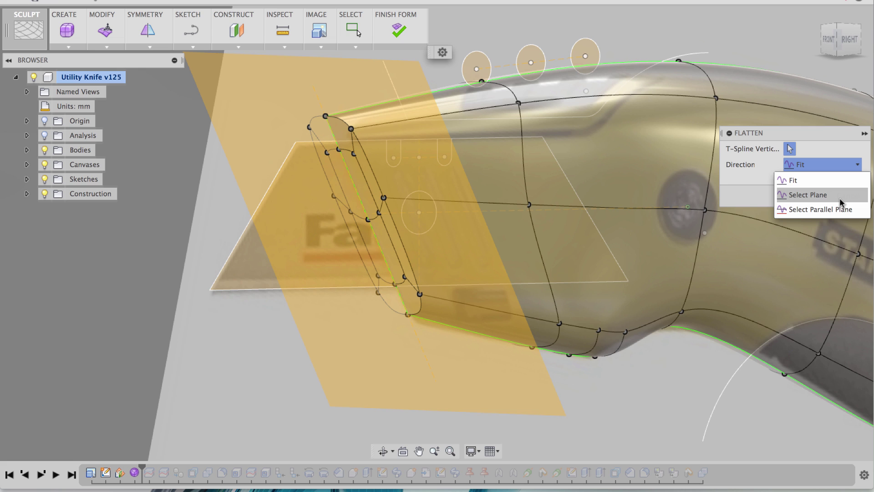
scroll(616, 372, down, 4)
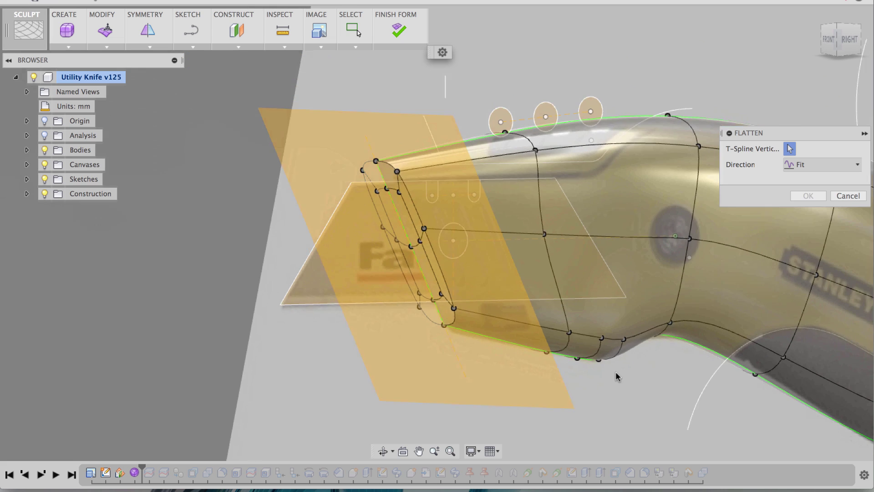
shift+middle_drag(573, 266, 547, 265)
scroll(558, 298, down, 3)
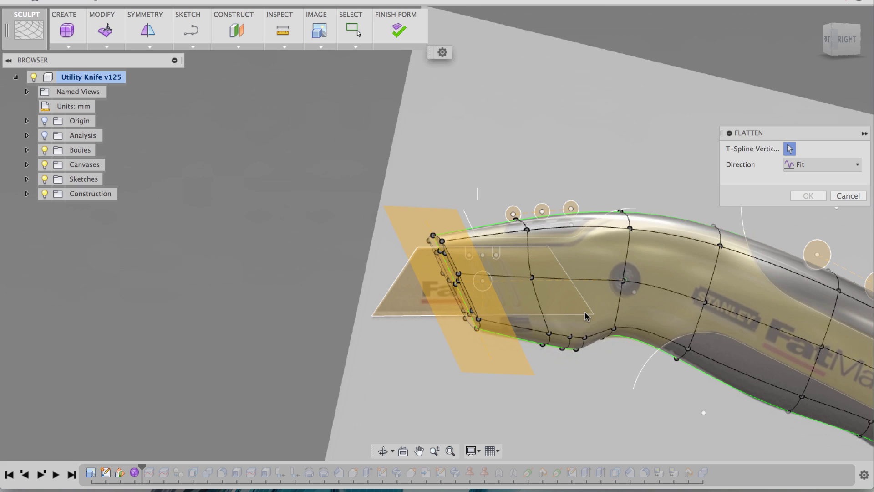
middle_drag(585, 315, 485, 242)
key(Escape)
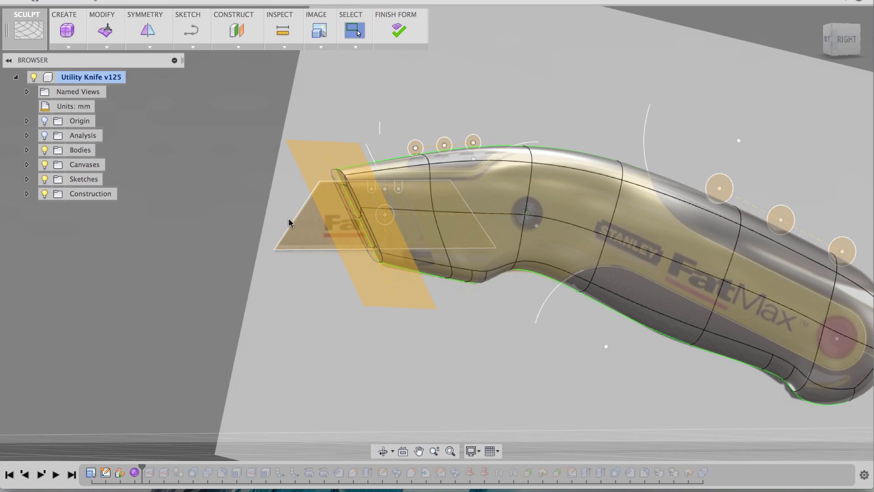
Finish the form edit and advance the history by two features to bring in the splits of the handle body
click(401, 33)
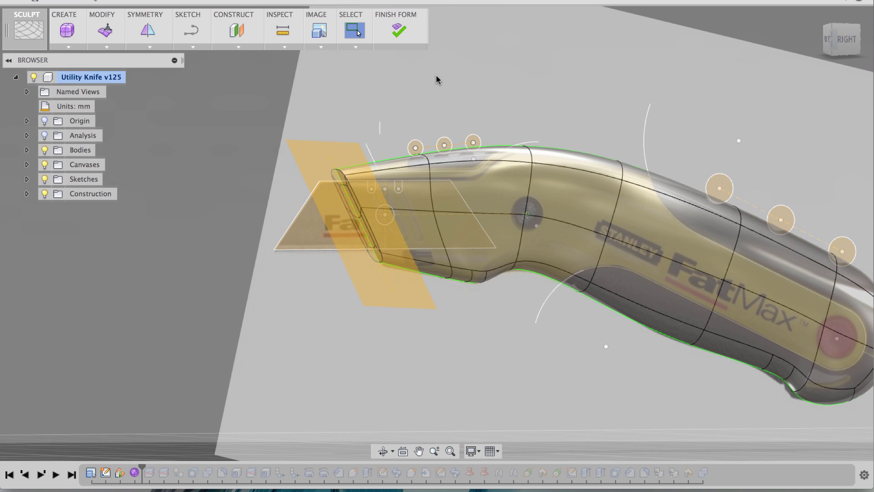
shift+middle_drag(449, 314, 233, 448)
shift+middle_drag(506, 273, 458, 250)
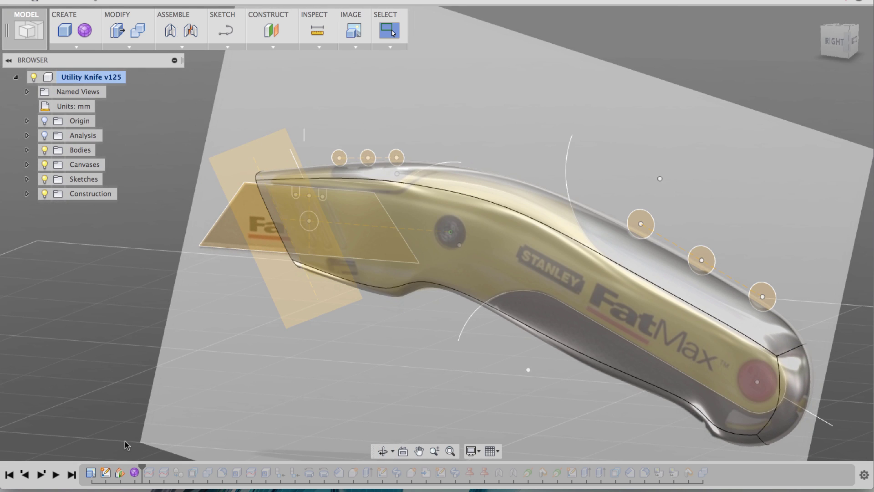
click(42, 475)
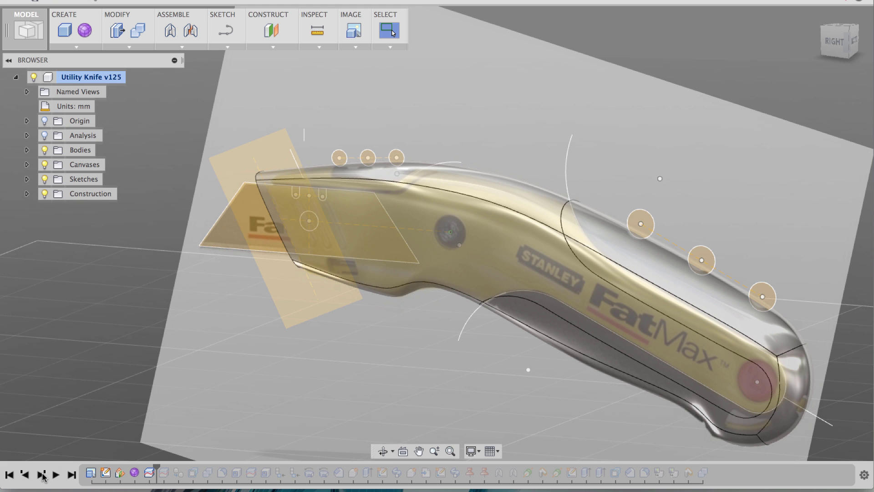
click(41, 475)
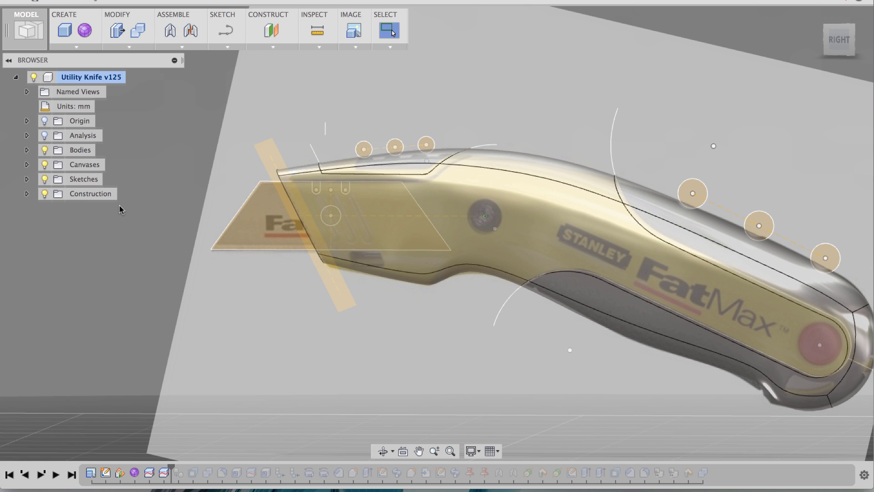
List the design's bodies and highlight the rear grip, the front thumb grip and the main handle in turn
click(26, 150)
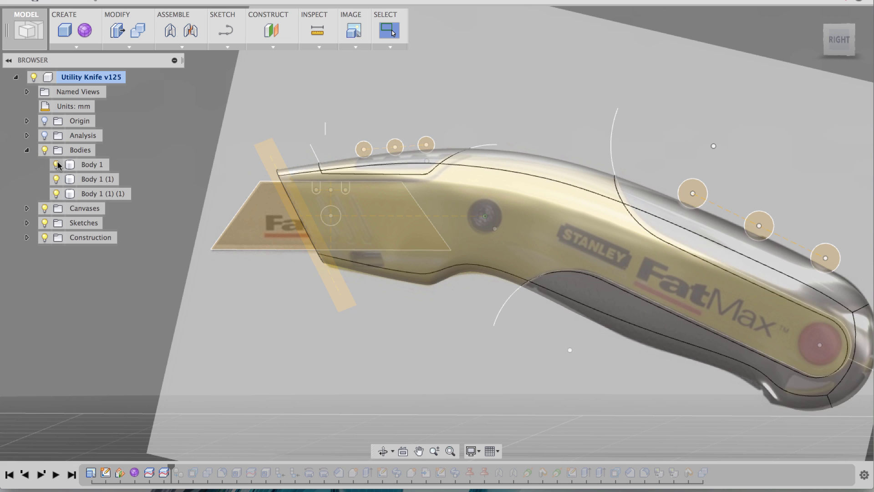
click(88, 168)
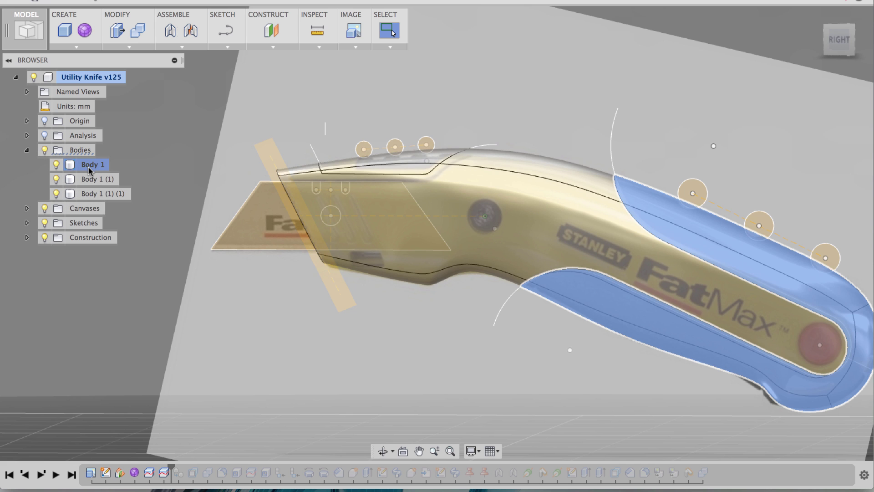
click(91, 179)
click(96, 193)
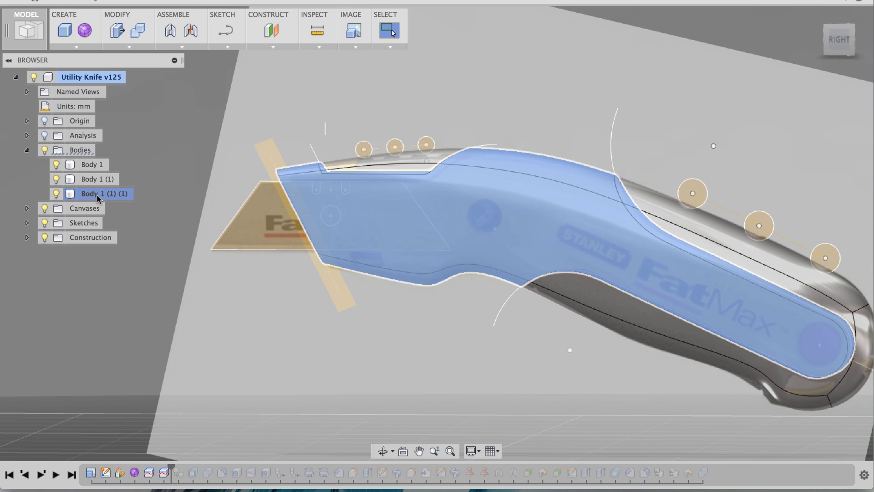
click(133, 362)
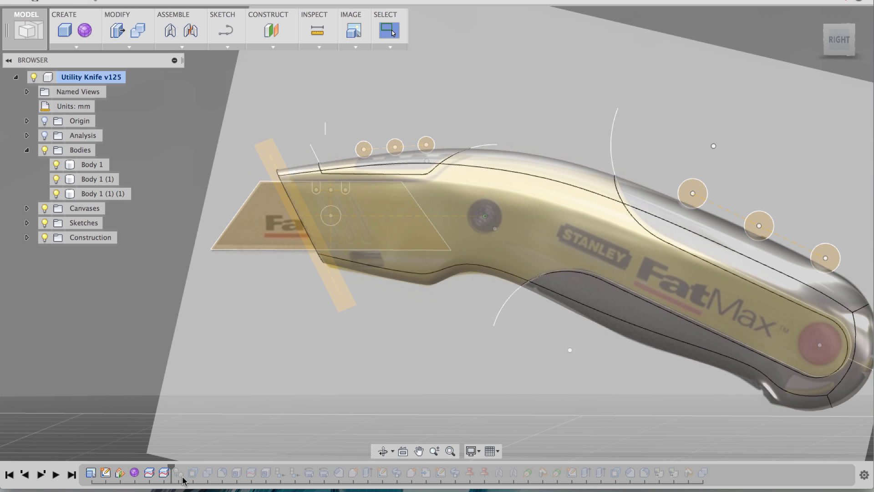
Advance the history by one feature to bring in the copies of both grip bodies, and highlight Body15 and Body16 for comparison
click(40, 475)
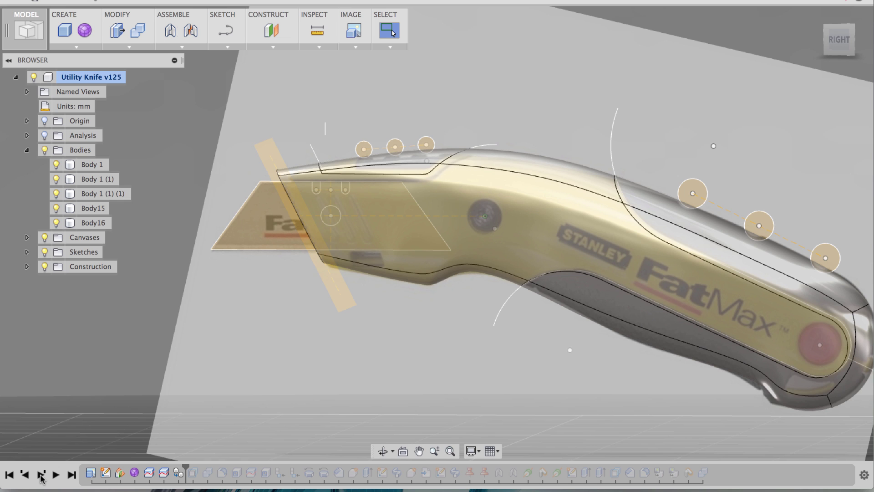
click(181, 475)
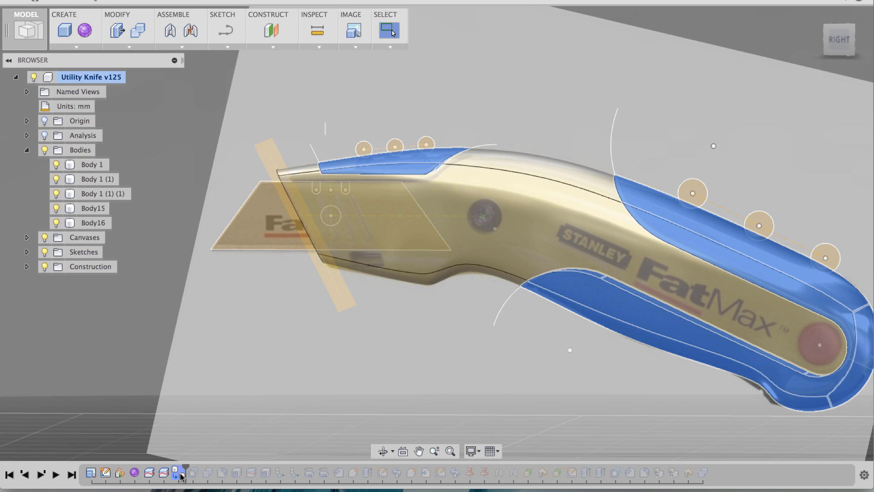
click(98, 210)
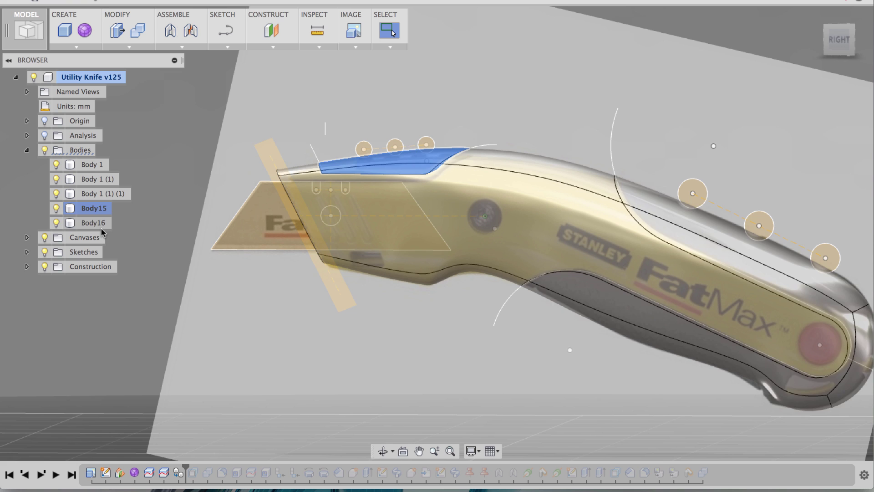
click(101, 224)
click(100, 209)
click(101, 224)
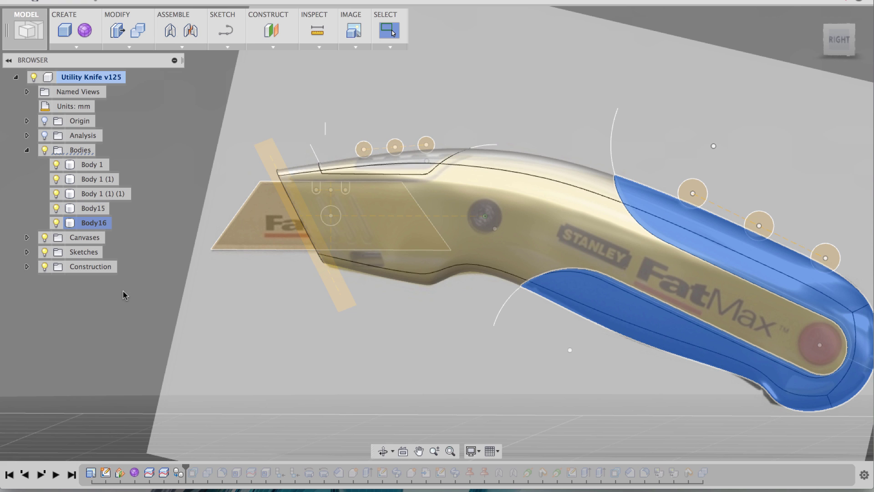
Advance the history by one feature to shrink the copied grip bodies inward, and highlight each copy to check it
click(41, 474)
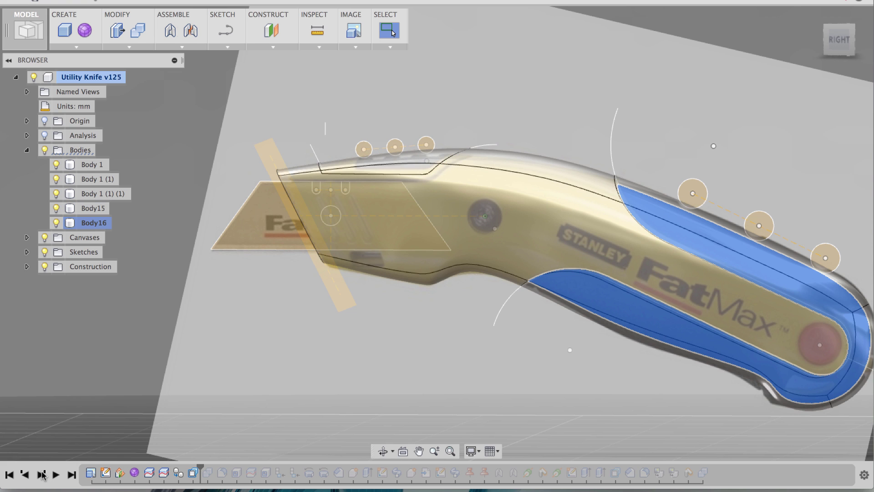
click(99, 209)
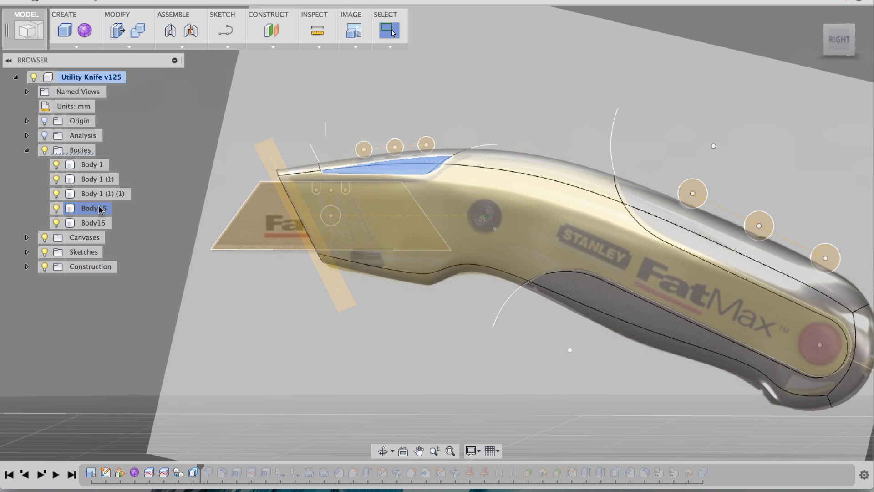
click(99, 224)
click(100, 207)
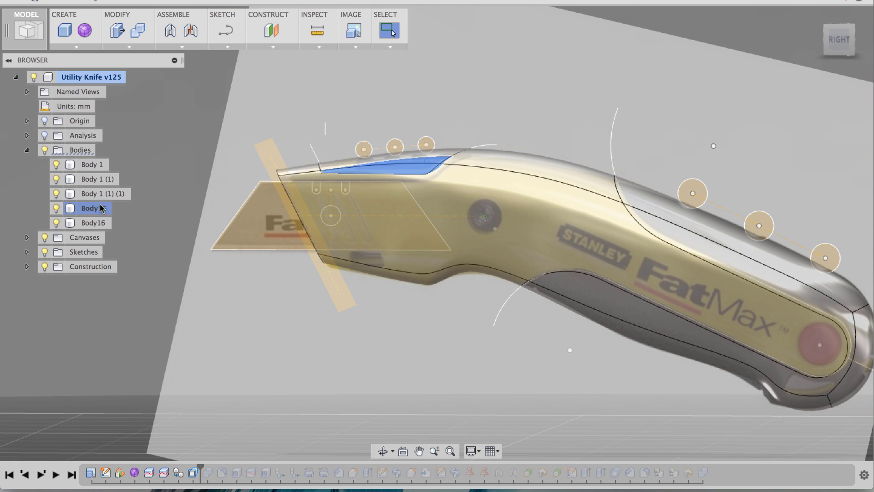
Hide Body 1, Body 1 (1), the canvases and the sketches, and inspect the main handle and the two inset grip copies
click(56, 179)
click(56, 164)
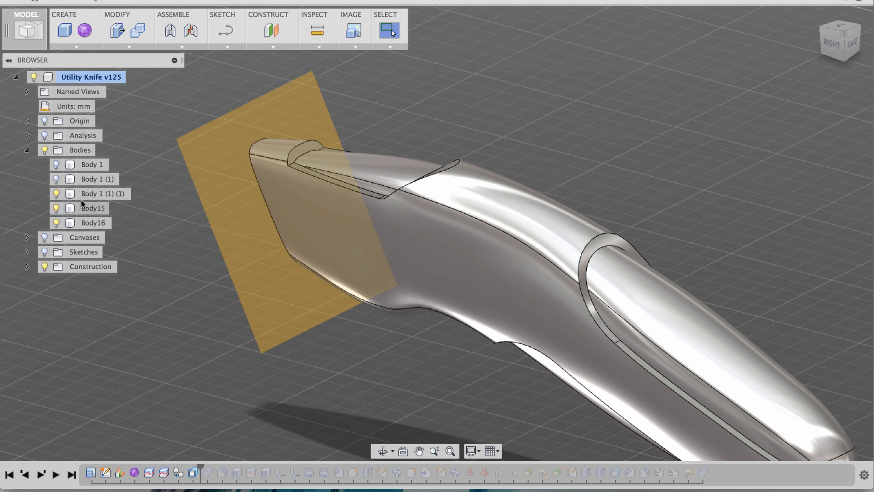
click(84, 195)
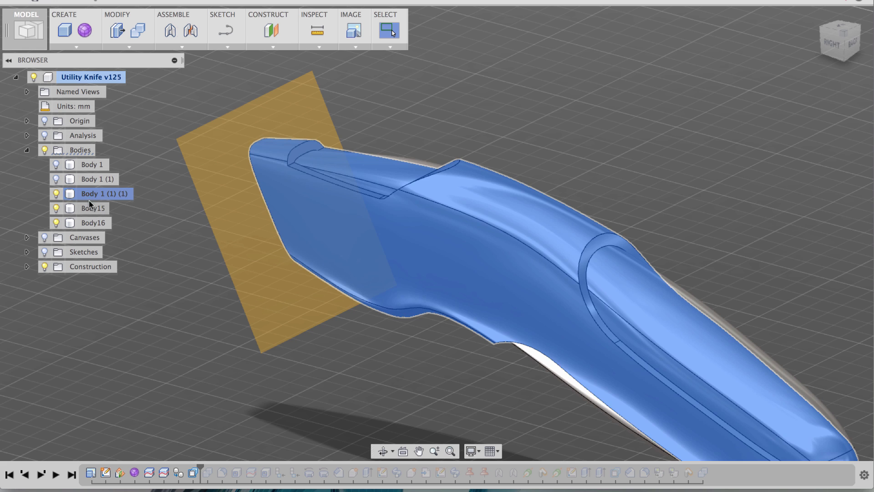
shift+middle_drag(122, 219, 165, 198)
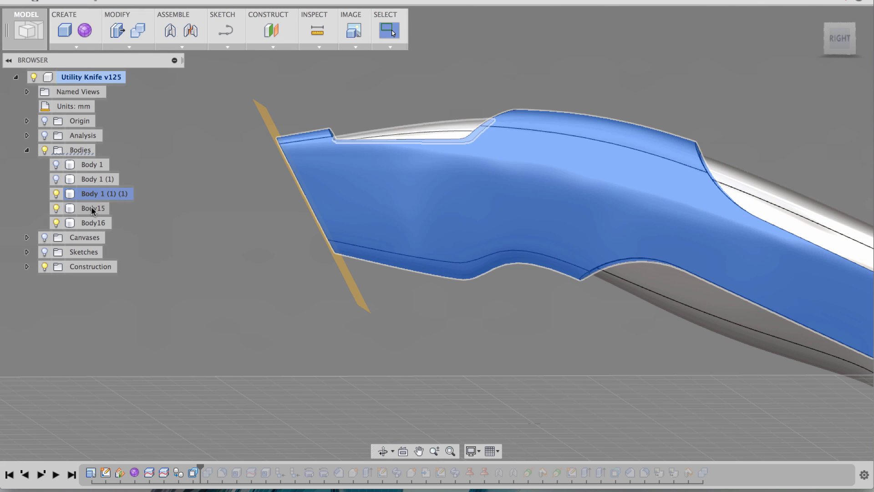
click(92, 209)
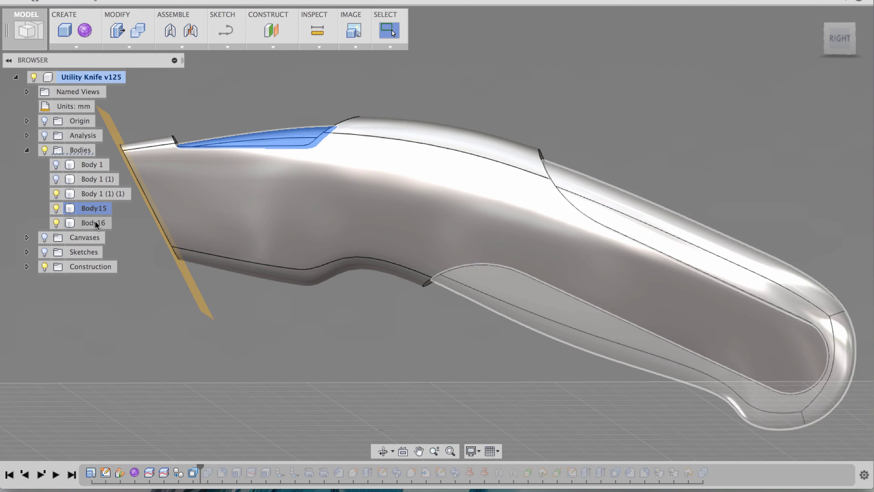
click(95, 221)
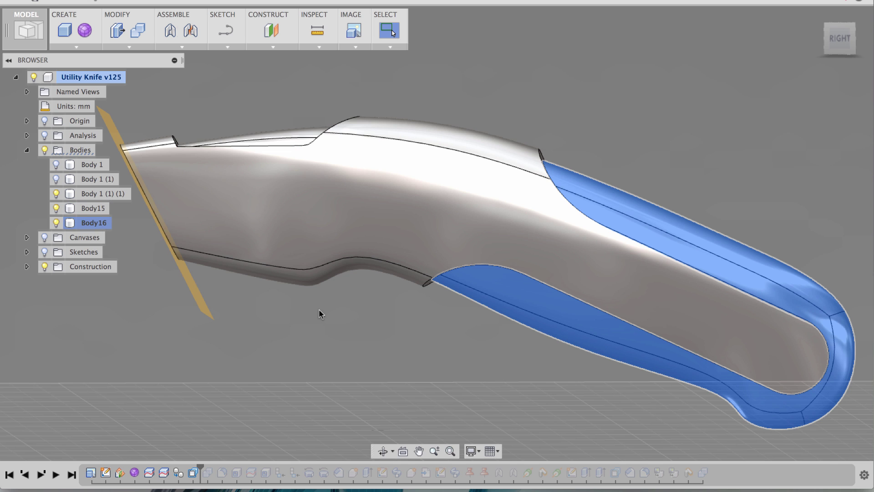
Advance the history by one feature to merge the grip copies into the main handle, highlight it, and show both outer grips again
click(41, 475)
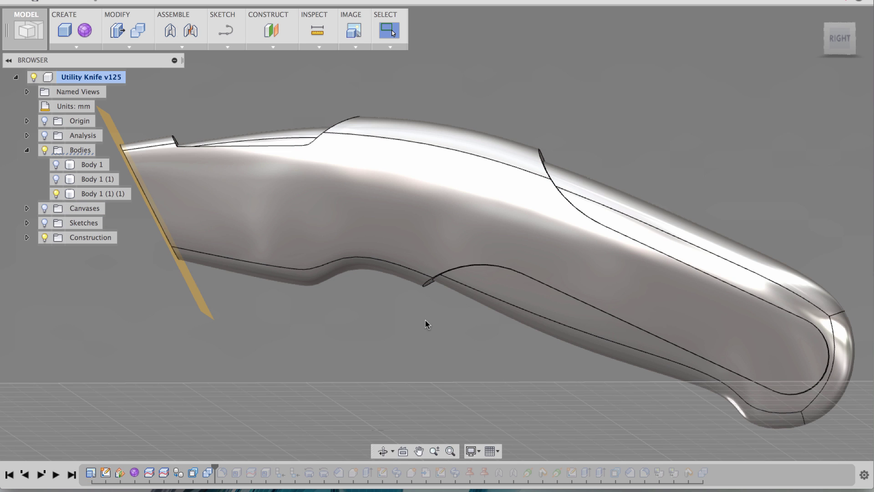
click(113, 193)
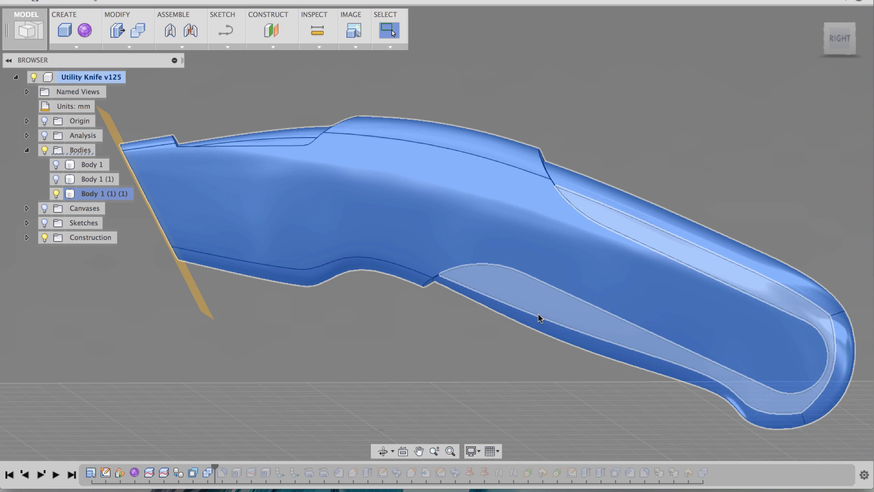
click(56, 179)
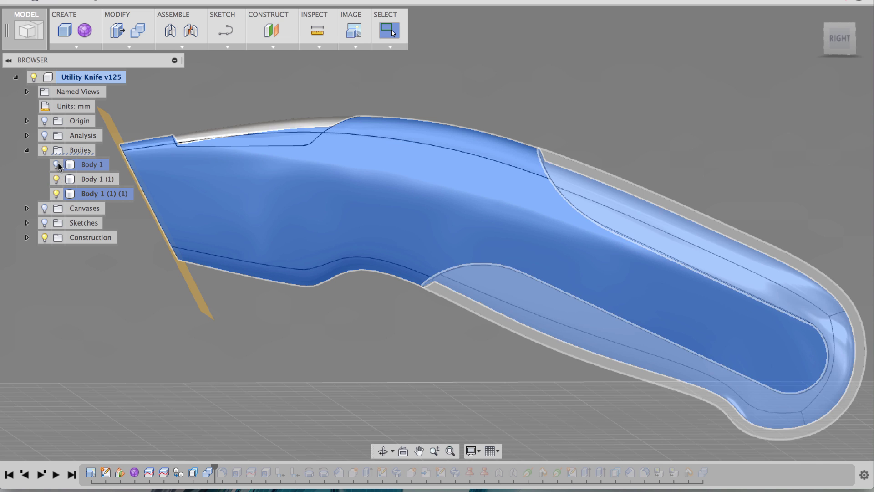
click(56, 164)
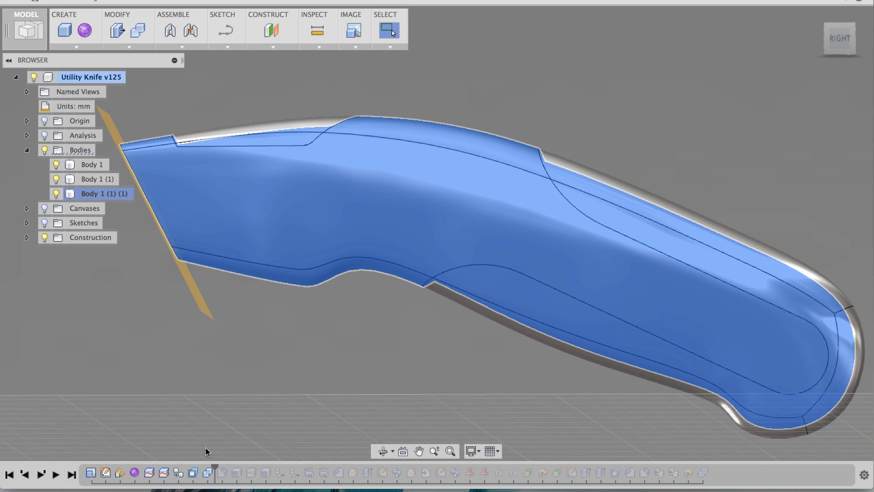
Advance the history by one feature to round the main handle's recess edges, clear the selection, and hide Body 1 to expose them
shift+middle_drag(206, 447, 236, 390)
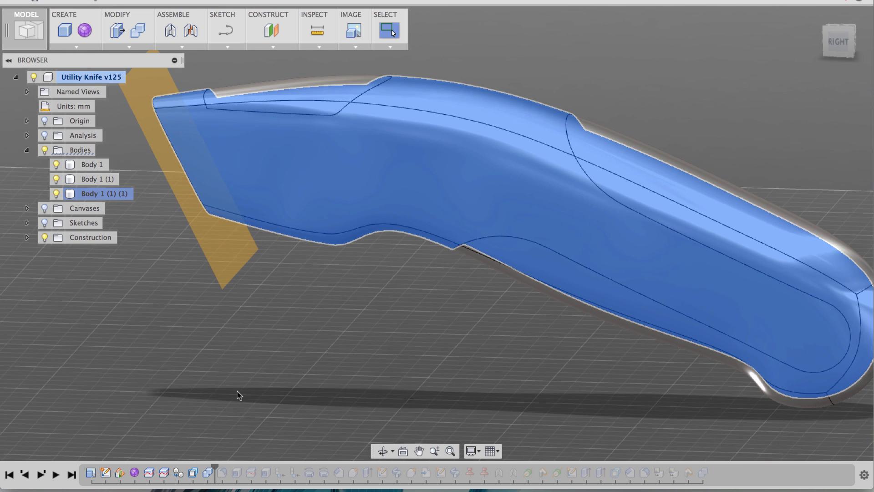
click(41, 474)
click(236, 415)
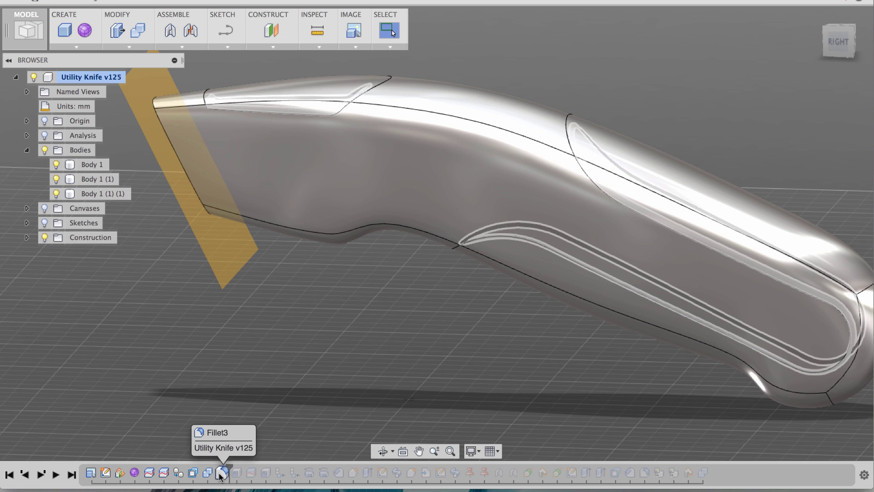
click(56, 164)
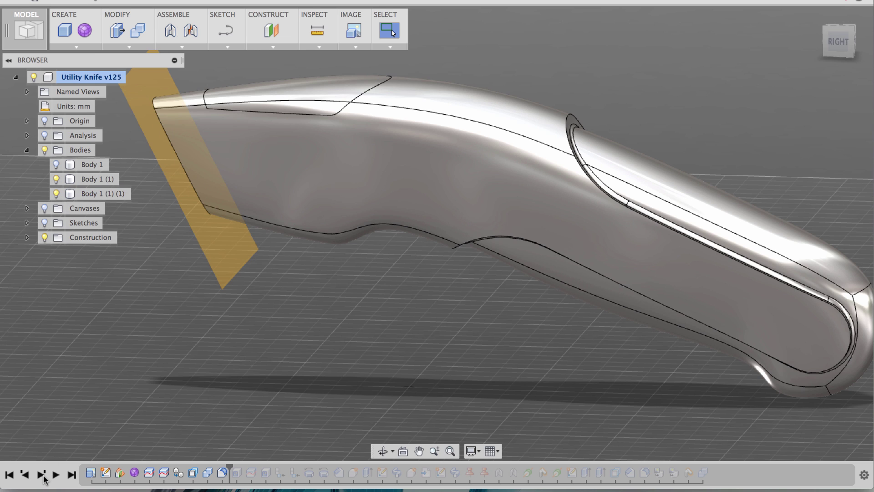
Advance the history by one feature to shell the main handle, and show the Section1 analysis, toggling it to compare
click(41, 474)
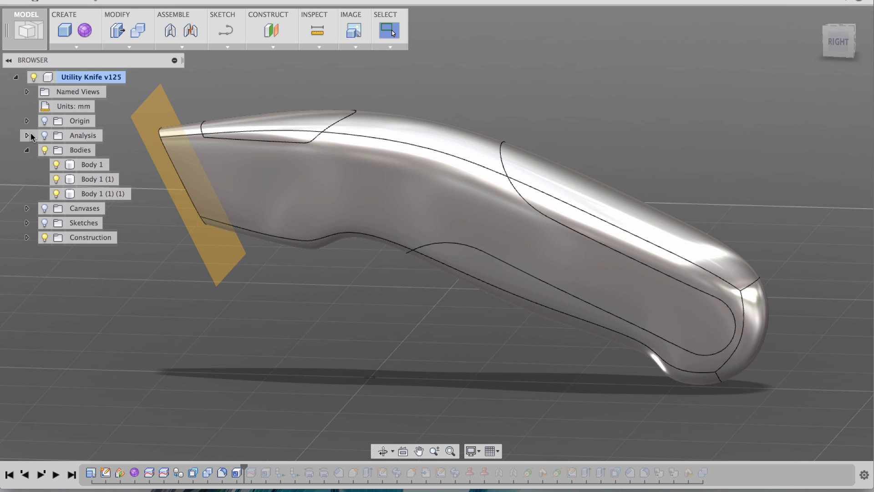
click(27, 136)
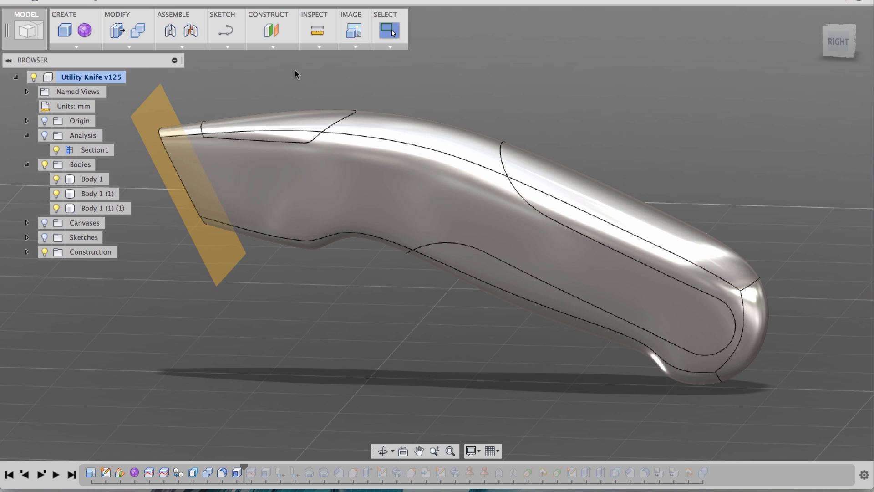
click(325, 47)
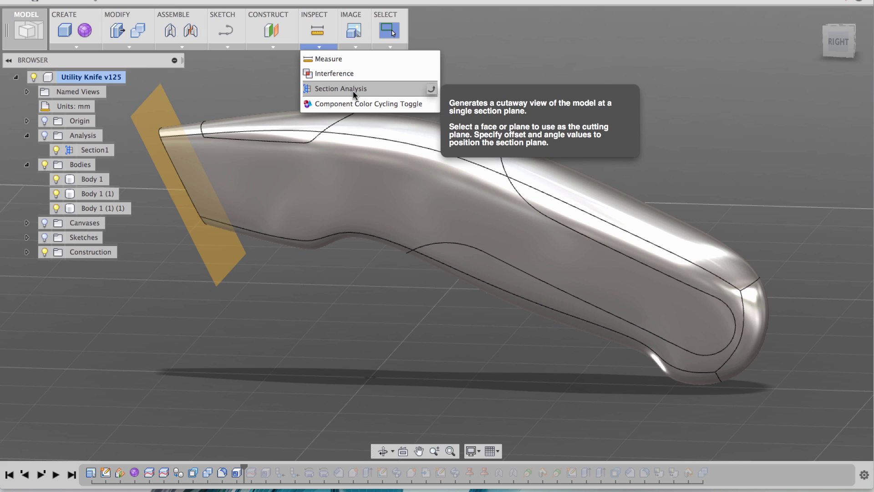
click(44, 136)
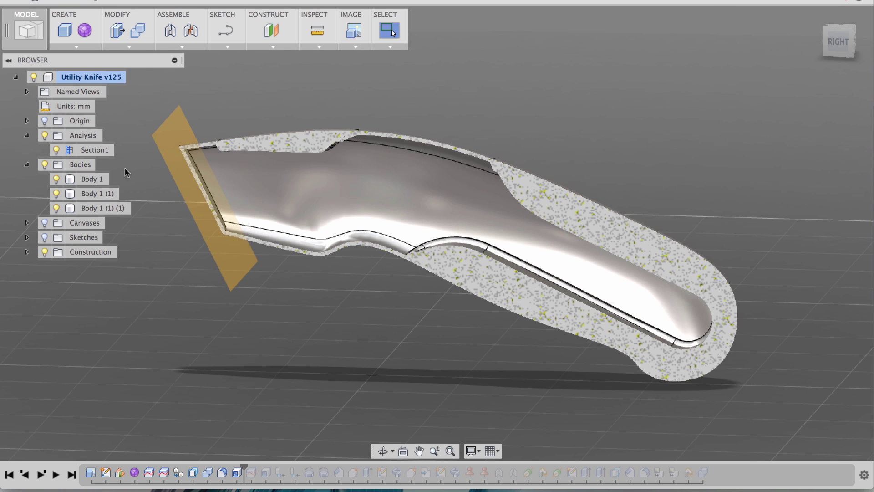
click(56, 150)
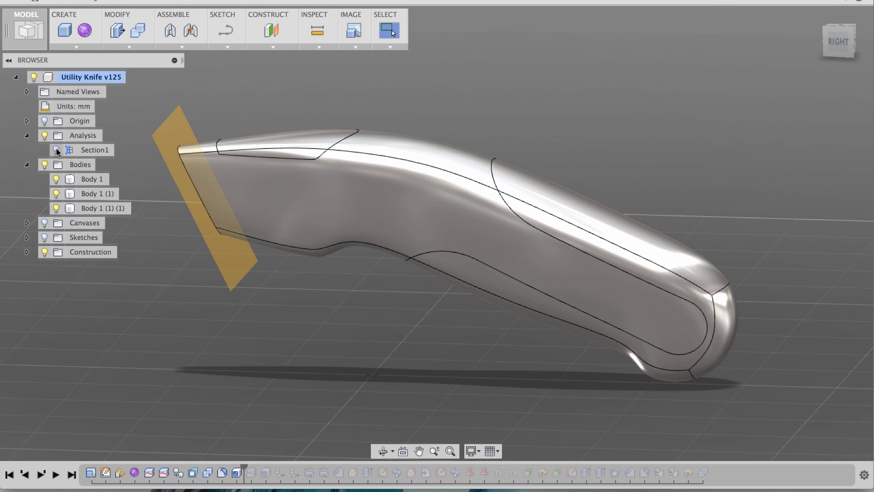
click(56, 149)
Roll the history back before the shell and forward again, and examine the hollowed handle in the section view
drag(243, 467, 230, 469)
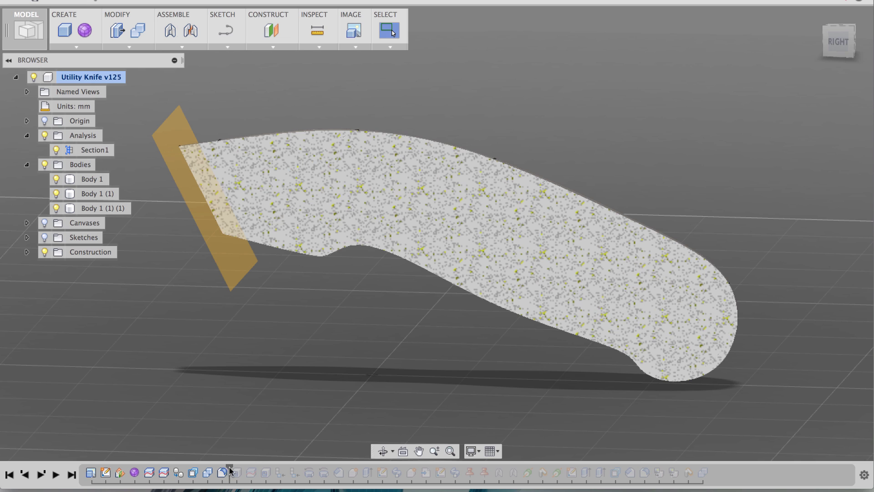
click(41, 474)
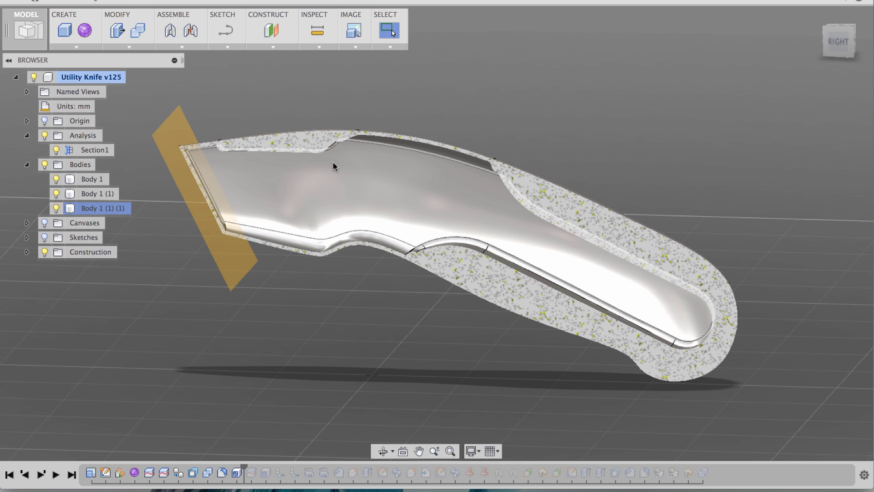
scroll(264, 203, up, 3)
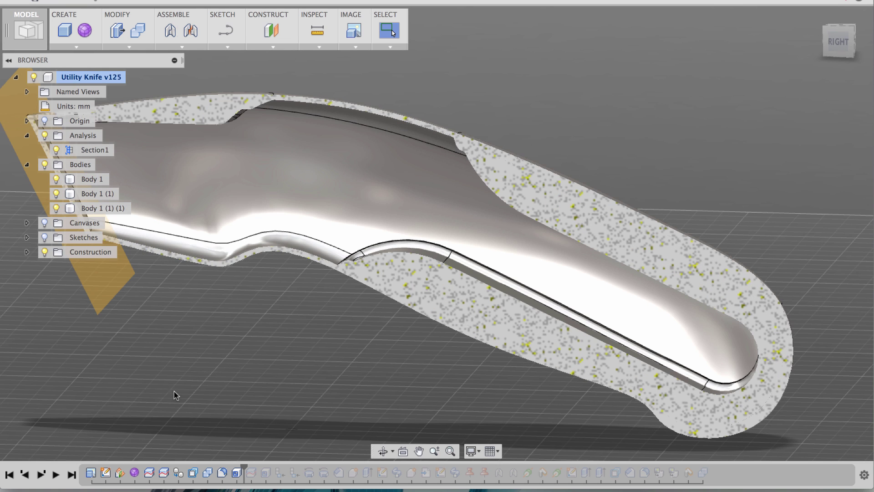
shift+middle_drag(222, 413, 260, 410)
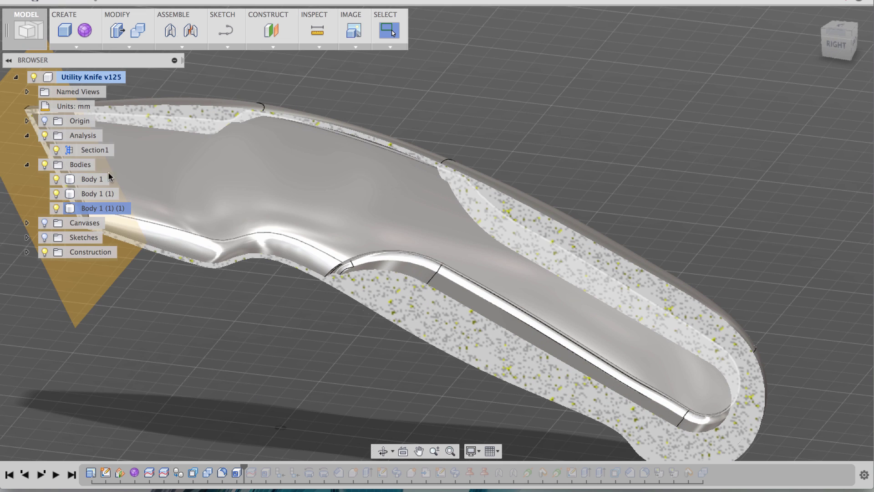
Hide the section analysis, advance the history by one feature to split the handle lengthwise, and highlight each half in turn
click(45, 136)
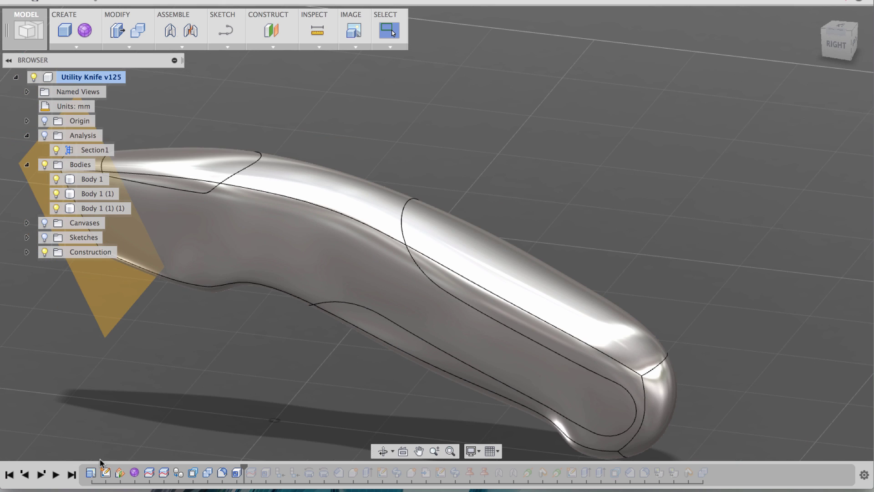
click(41, 475)
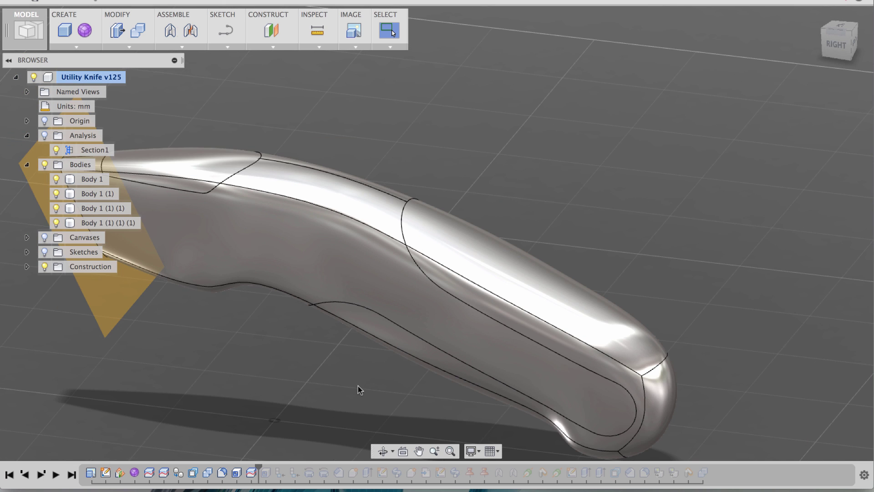
shift+middle_drag(358, 386, 421, 175)
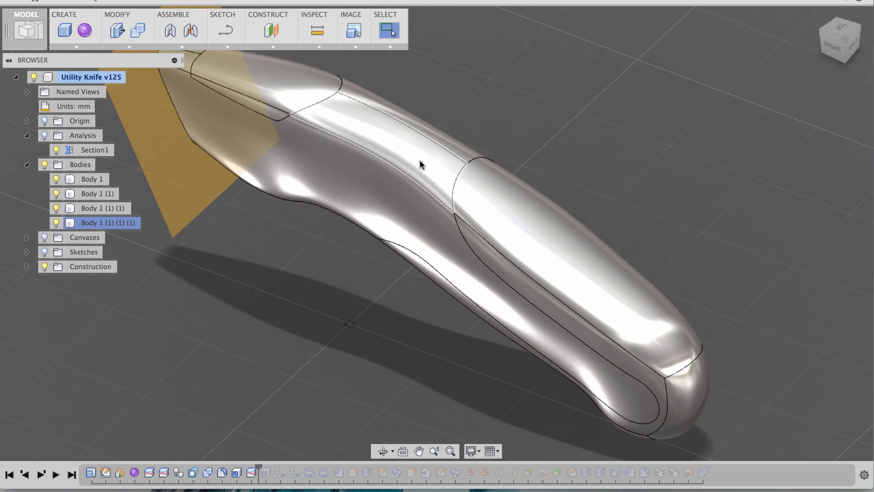
click(121, 209)
shift+middle_drag(255, 291, 269, 315)
shift+middle_drag(146, 251, 203, 266)
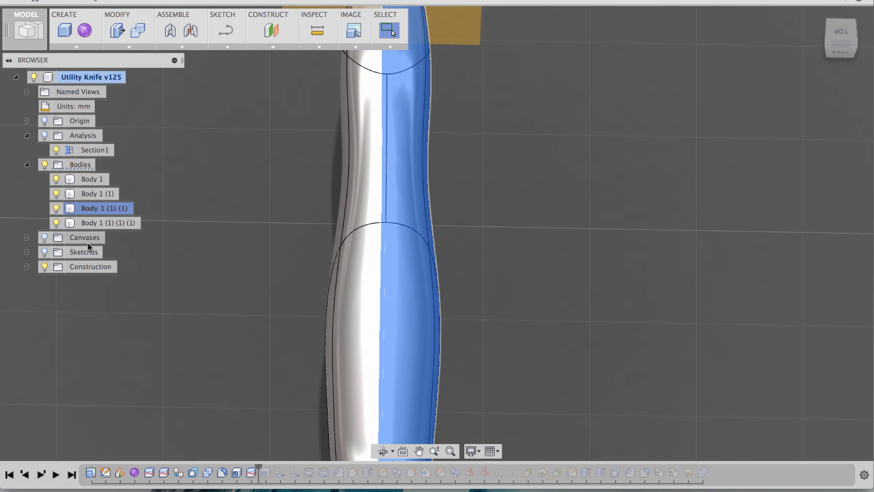
click(91, 222)
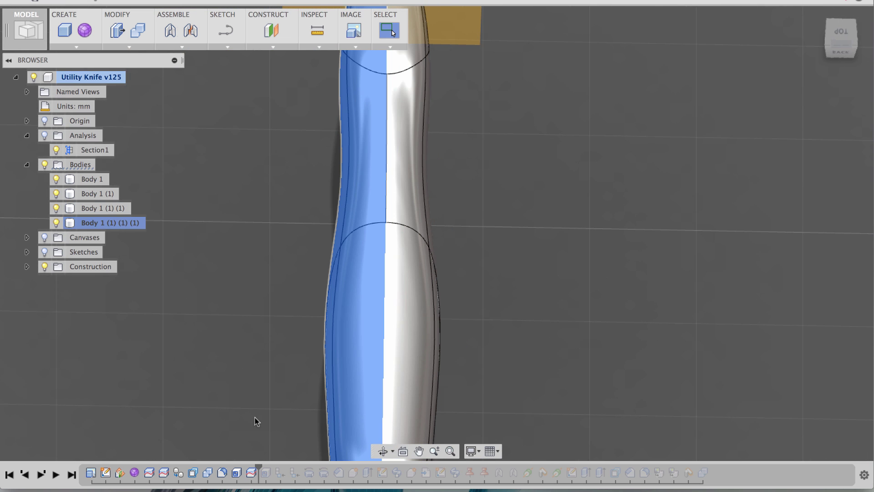
Advance the history by one feature to hollow the grip area, show the section analysis again, and clear the selection
drag(255, 463, 272, 464)
mouse_move(262, 384)
shift+middle_down()
mouse_move(246, 326)
mouse_move(314, 312)
shift+middle_up()
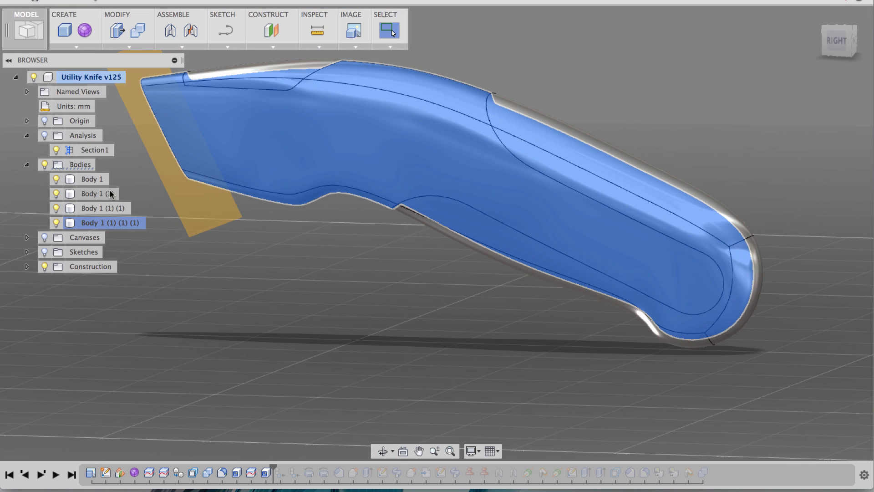
click(44, 135)
middle_drag(355, 264, 346, 318)
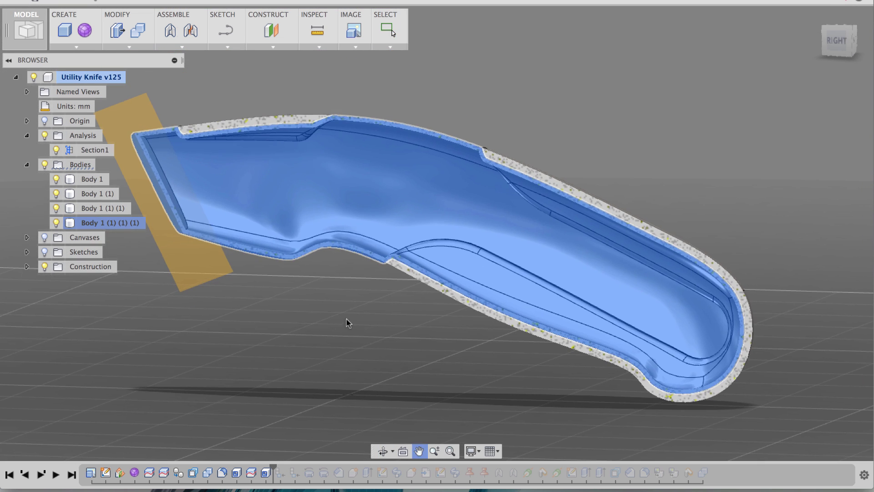
click(347, 318)
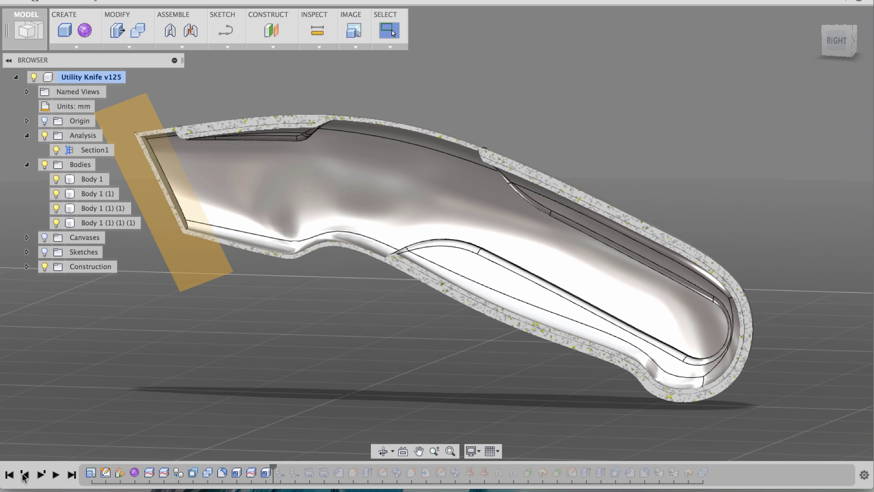
Step the history back and forward over the latest feature, and examine the layered grip and handle walls in the section
click(26, 475)
click(41, 474)
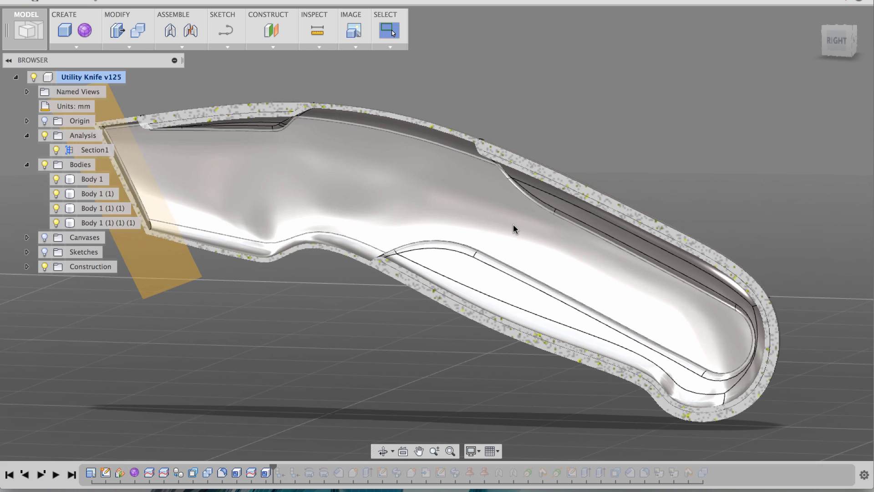
scroll(643, 118, up, 10)
scroll(639, 142, up, 3)
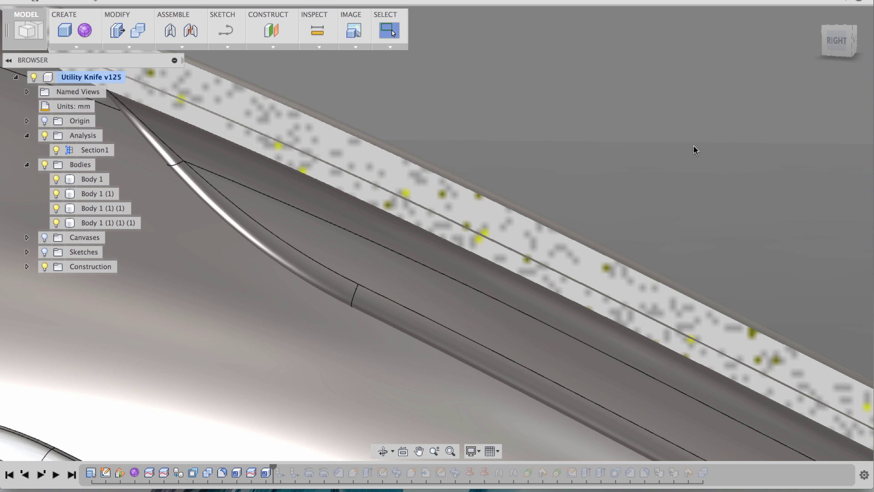
scroll(684, 192, down, 10)
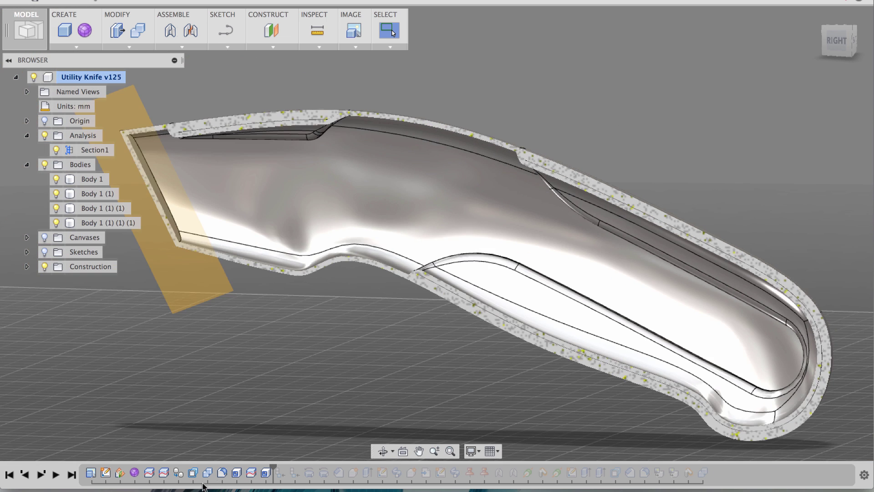
scroll(298, 370, down, 5)
shift+middle_drag(329, 340, 308, 378)
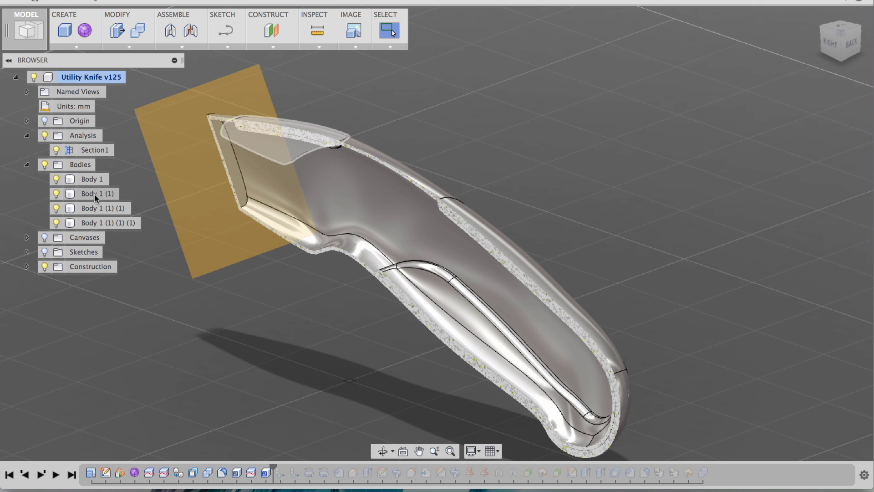
scroll(297, 404, down, 2)
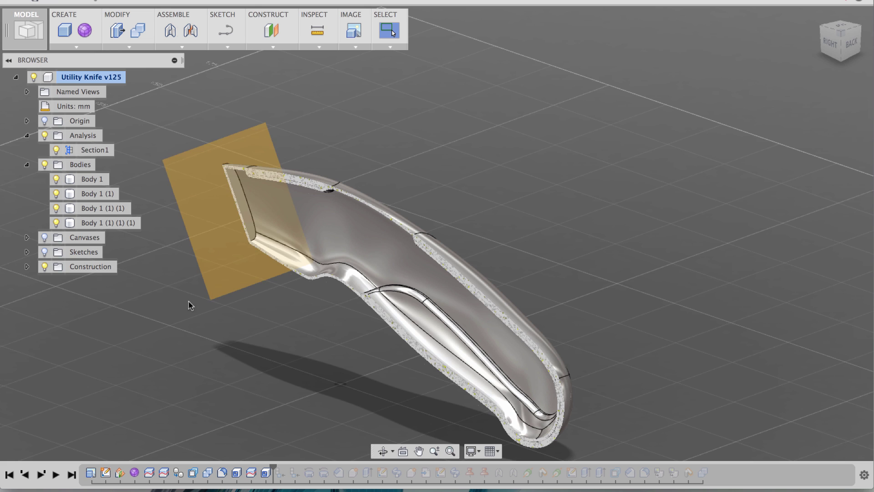
scroll(238, 350, down, 1)
middle_drag(239, 349, 276, 321)
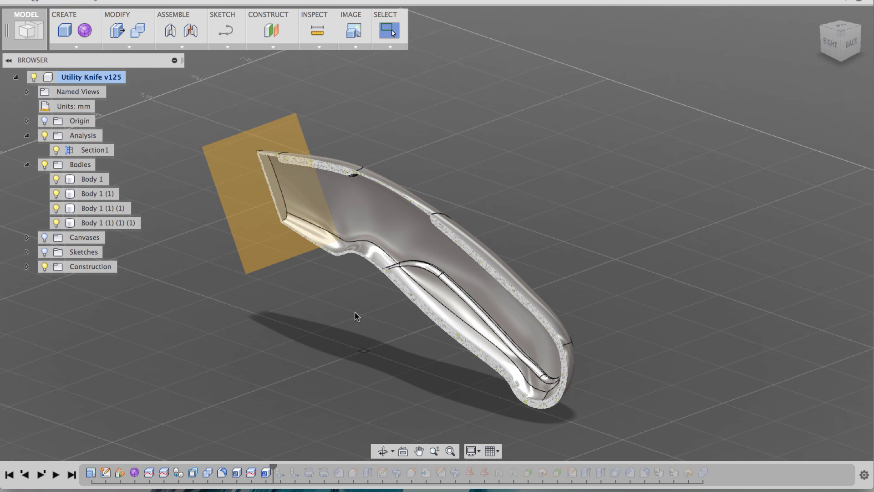
shift+middle_drag(355, 312, 338, 269)
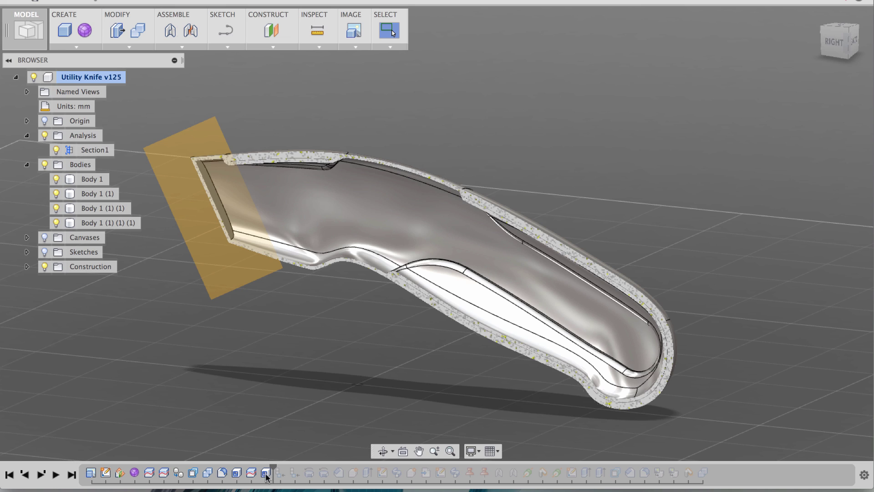
Highlight Body 1 and review the commands available for it, without applying any
right_click(100, 179)
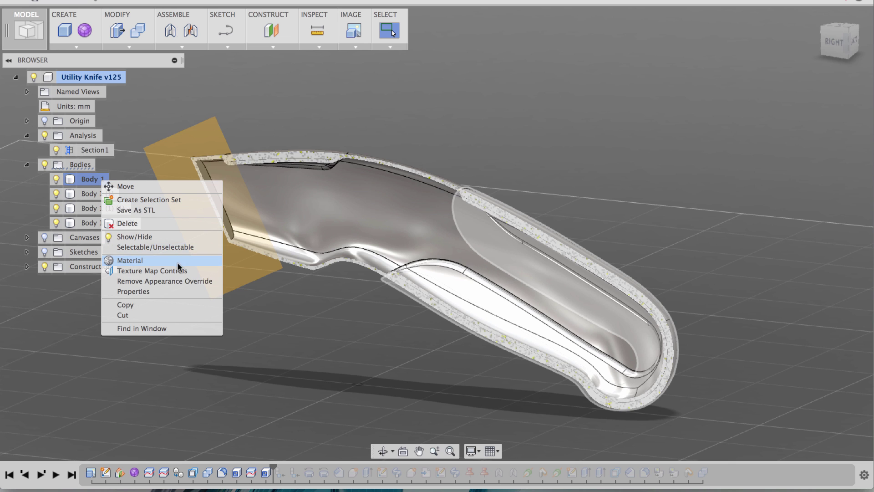
click(273, 346)
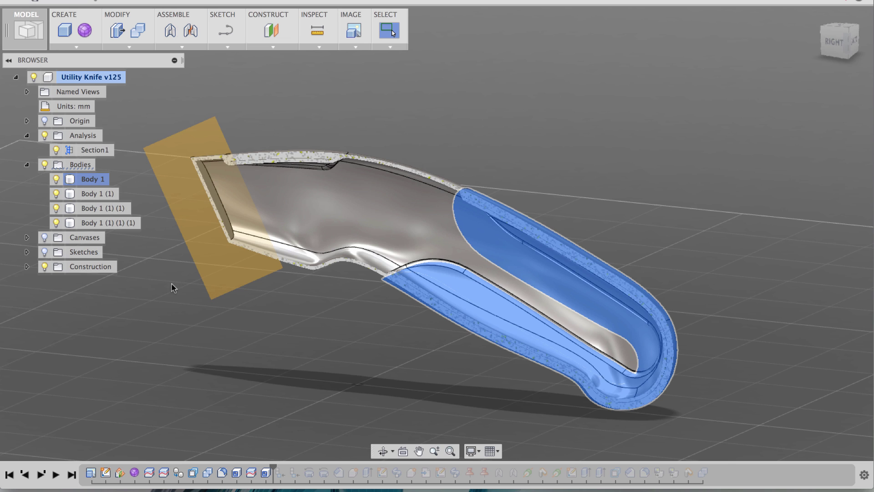
right_click(99, 183)
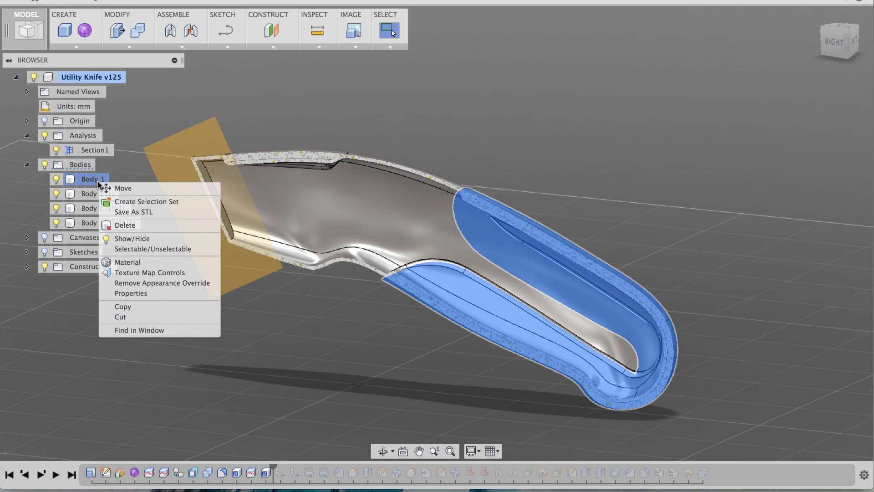
click(303, 352)
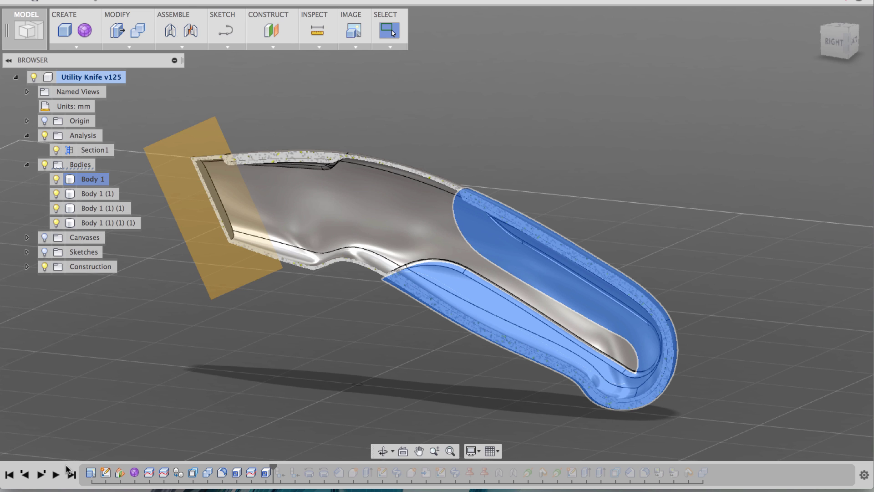
Advance the history by one feature to turn the handle halves into Left and Right components, and highlight each in the section
click(41, 475)
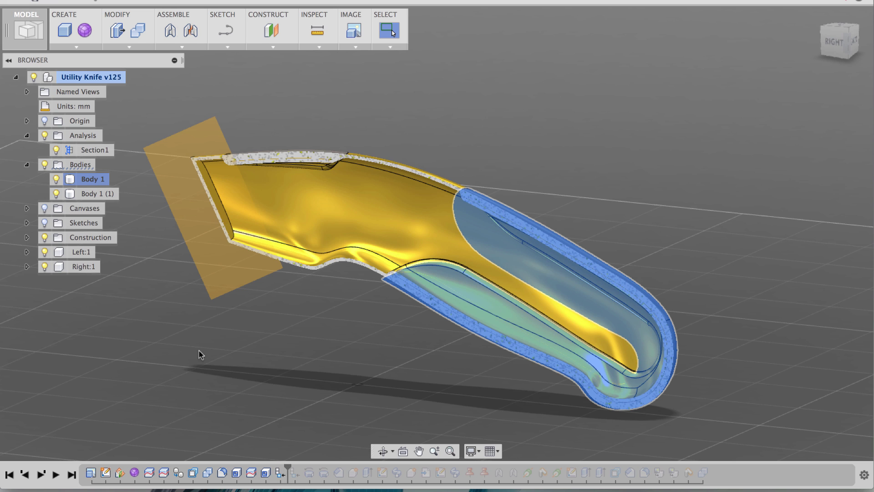
click(81, 251)
click(78, 268)
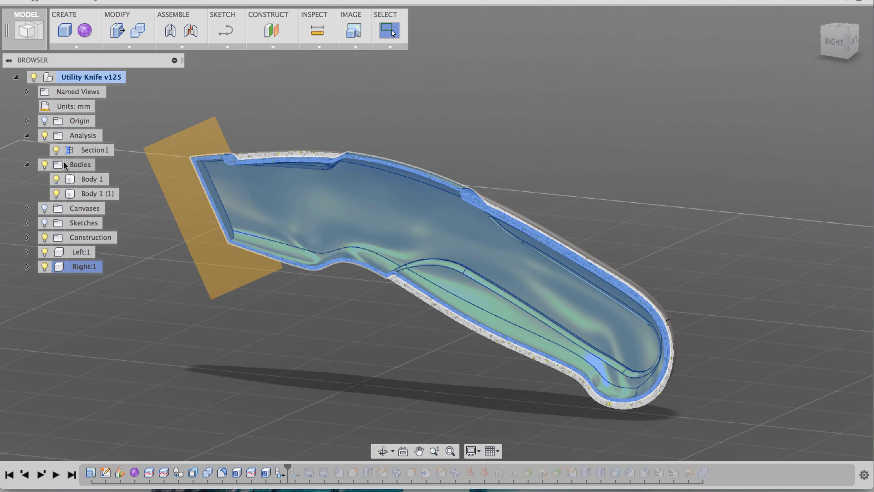
Hide the section analysis, highlight the Left and Right components on the full knife from behind, and clear the selection
click(48, 136)
shift+middle_drag(186, 284, 136, 298)
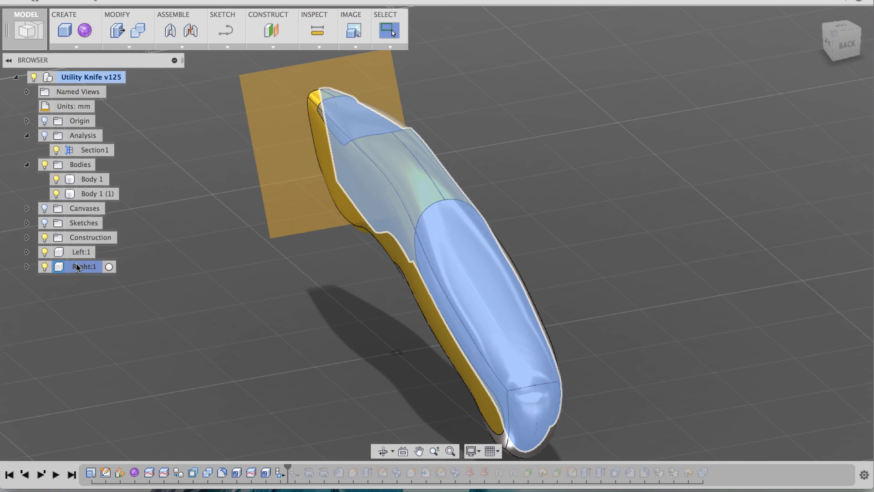
click(79, 251)
click(84, 267)
click(183, 338)
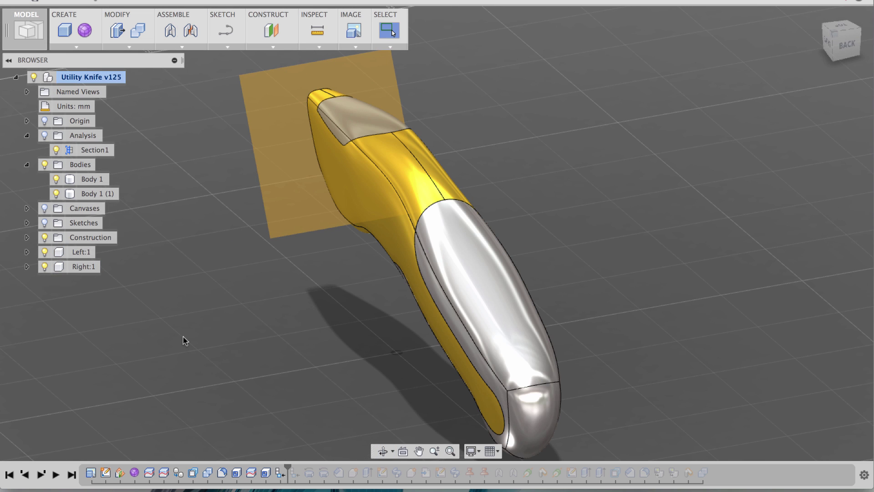
Advance the history by one feature to turn the grip bodies into Grip 1 and Grip 2 components, and highlight each on the knife
click(41, 475)
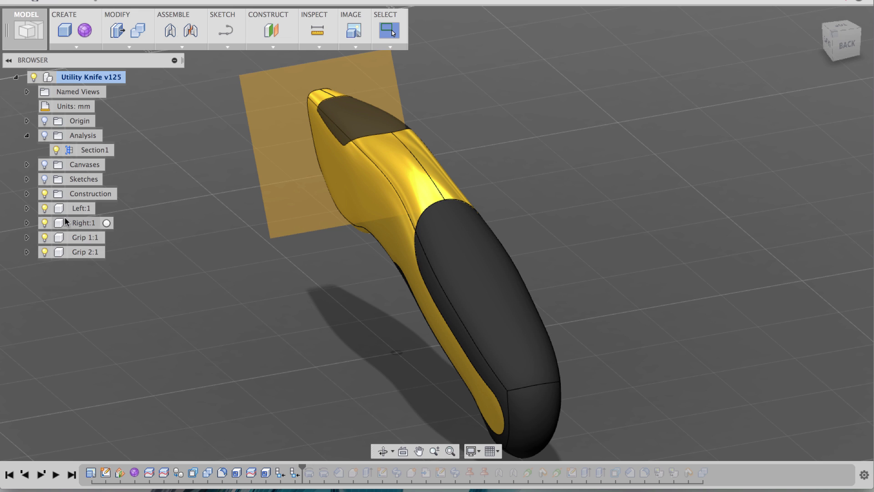
click(80, 238)
click(83, 251)
mouse_move(208, 332)
shift+middle_down()
mouse_move(254, 303)
mouse_move(273, 351)
mouse_move(209, 316)
shift+middle_up()
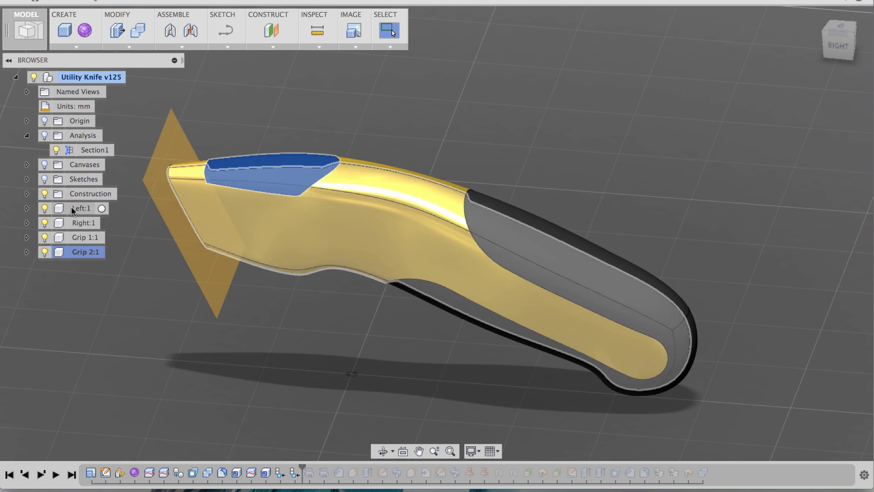
Highlight the Left, Right, Grip 1 and Grip 2 components one after another, and clear the selection to view the whole knife
click(72, 209)
click(82, 223)
click(77, 236)
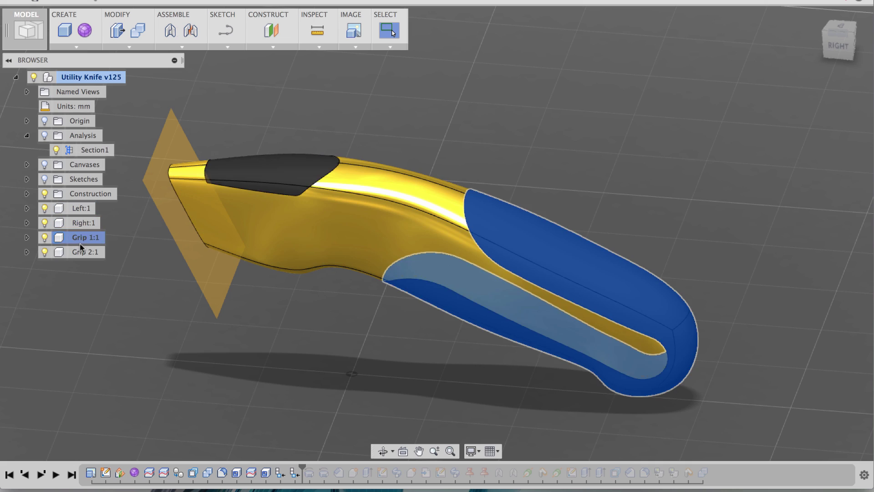
click(84, 252)
click(178, 376)
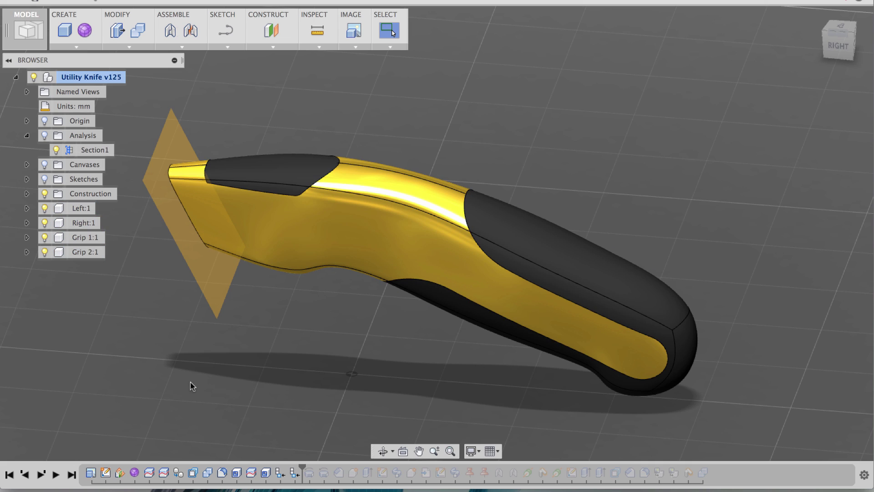
shift+middle_drag(362, 279, 428, 268)
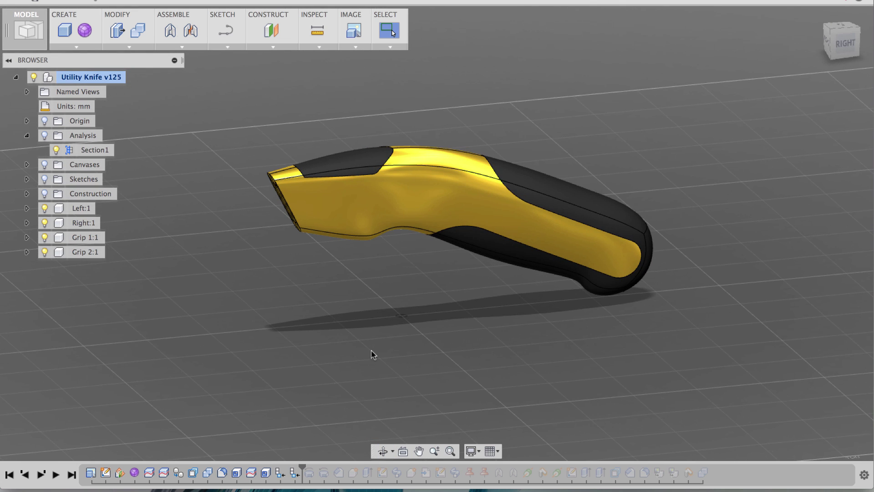
Advance the history by one feature to add the three grooves to the rear grip, and examine them from above and the side
click(40, 475)
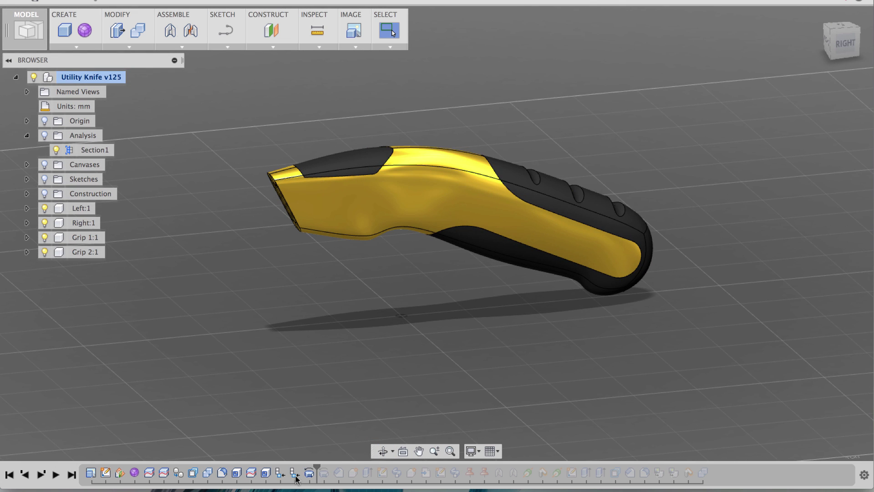
shift+middle_drag(415, 397, 453, 354)
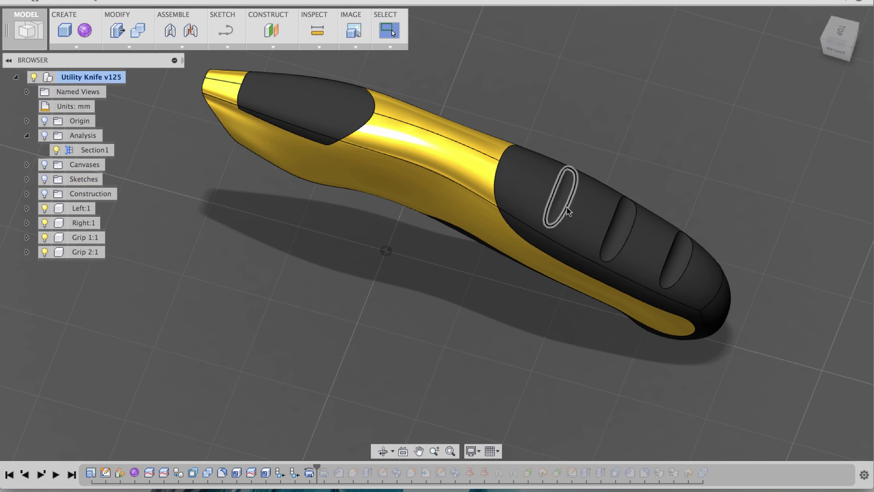
shift+middle_drag(621, 249, 647, 201)
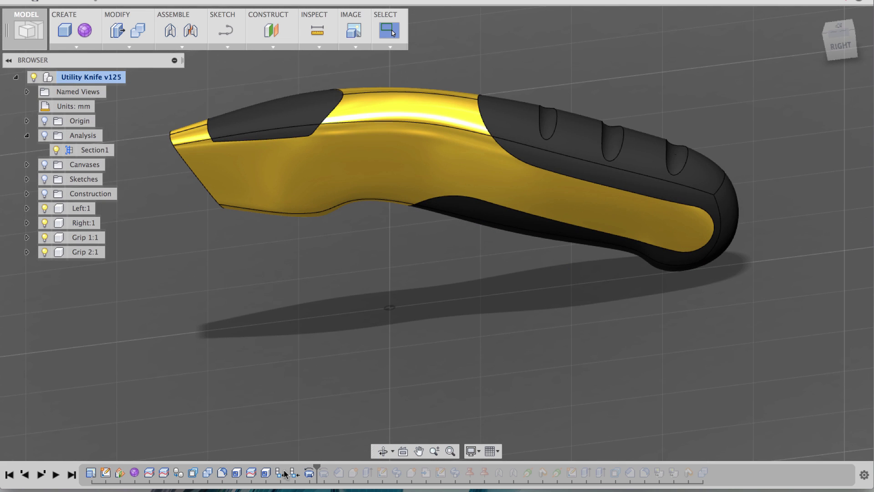
Open the rear grip's groove feature for editing, examine its circular profiles and revolved cuts, and leave it without changes
right_click(309, 474)
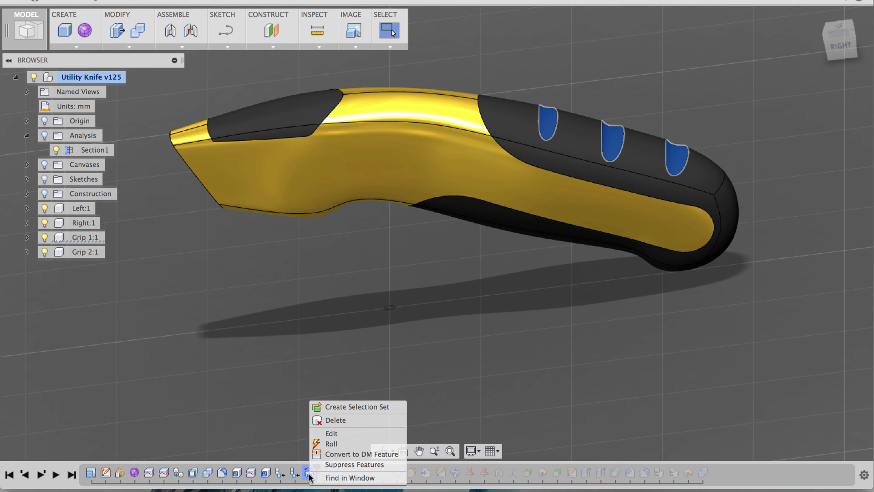
click(332, 433)
shift+middle_drag(484, 387, 463, 355)
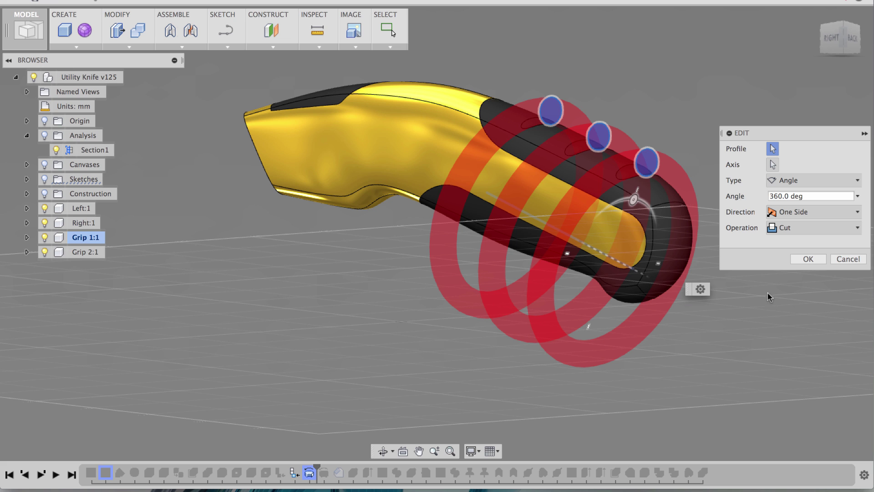
click(848, 259)
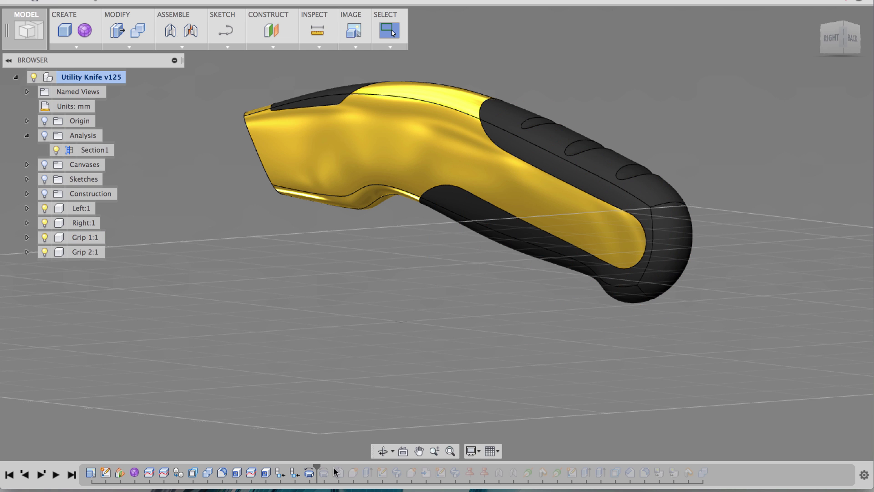
Advance the history by one feature to add the front grip's grooves, and open that revolved cut for editing to examine its profiles and sweep
drag(317, 468, 331, 468)
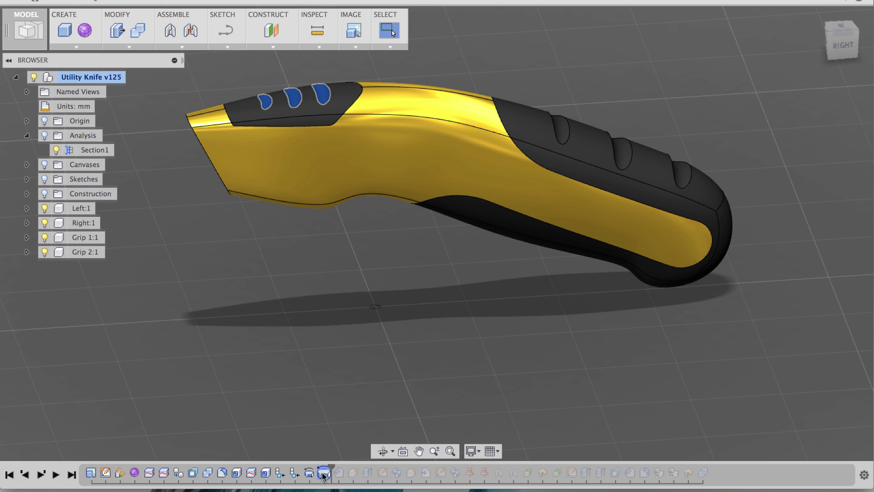
double_click(323, 473)
shift+middle_drag(313, 367, 370, 386)
scroll(352, 328, up, 4)
middle_drag(352, 328, 374, 362)
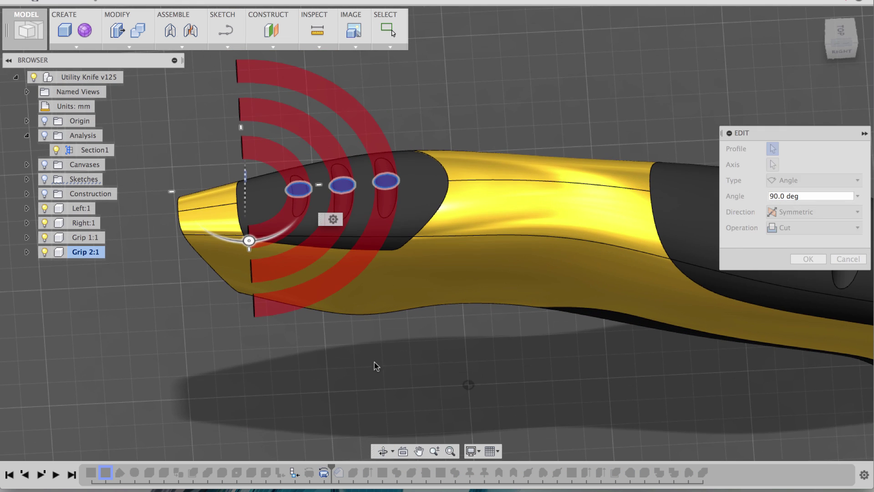
shift+middle_drag(277, 263, 327, 261)
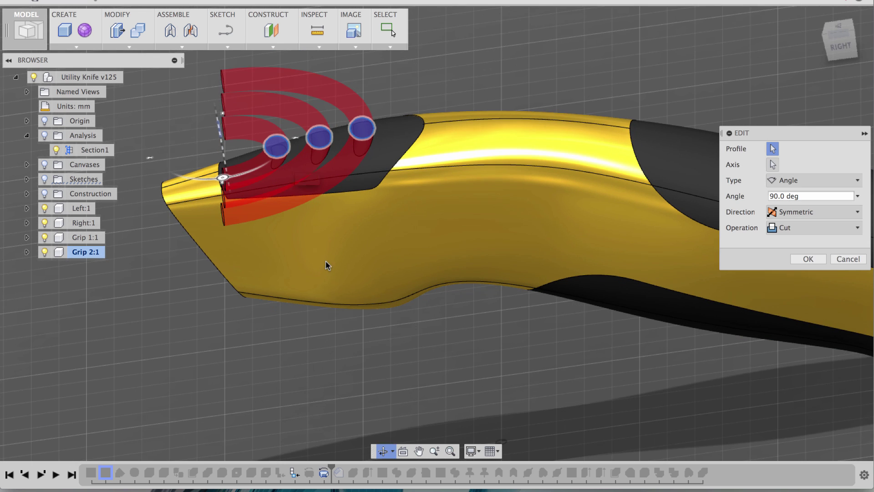
shift+middle_drag(384, 295, 374, 302)
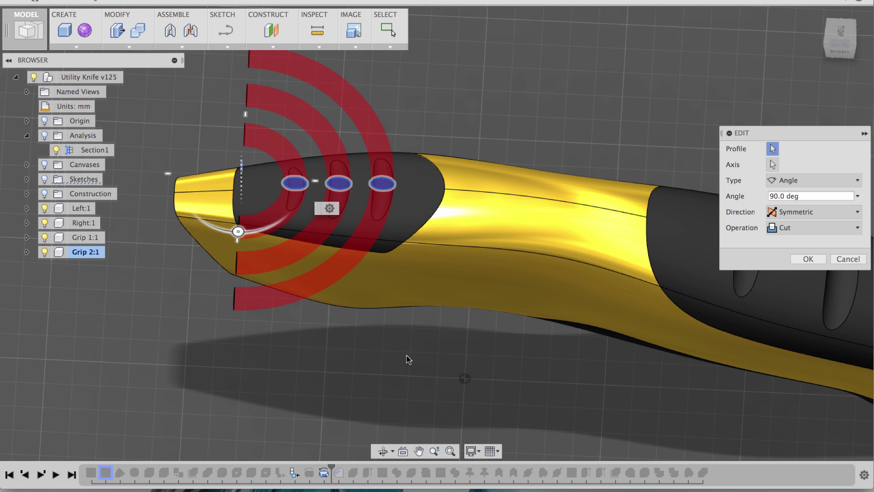
scroll(406, 373, down, 3)
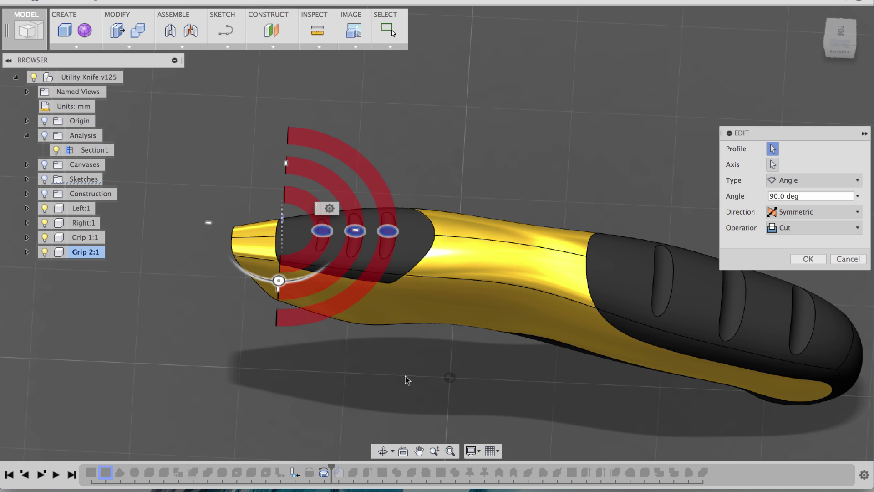
Show the sketches to examine the front groove profiles and revolve axis against the knife, and leave the edit without changes
click(45, 180)
shift+middle_drag(196, 313, 207, 272)
shift+middle_drag(398, 331, 389, 227)
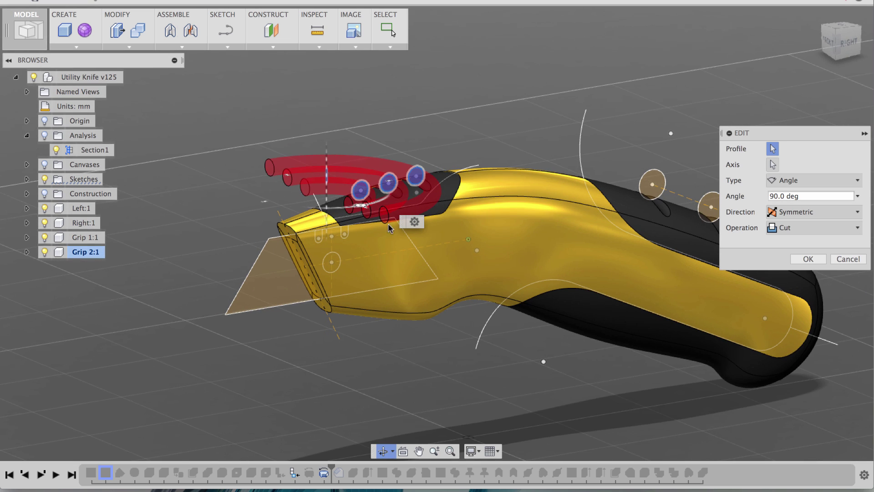
shift+middle_drag(435, 367, 406, 361)
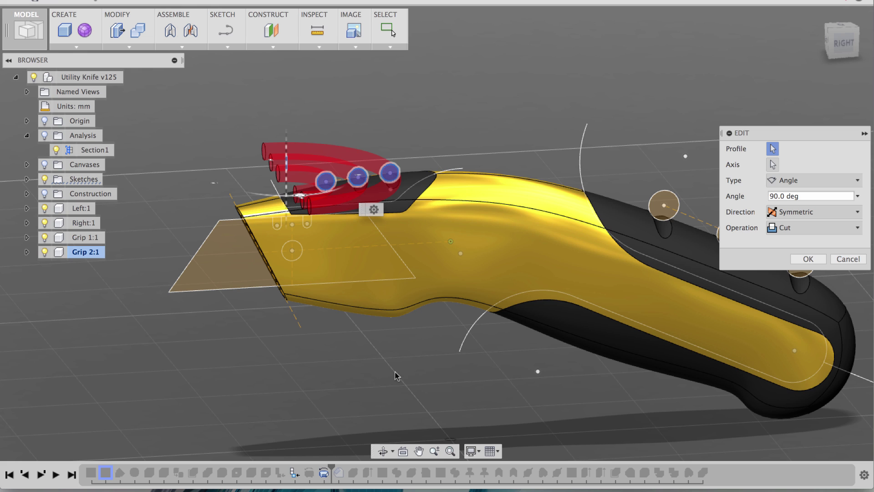
key(Escape)
shift+middle_drag(347, 410, 343, 342)
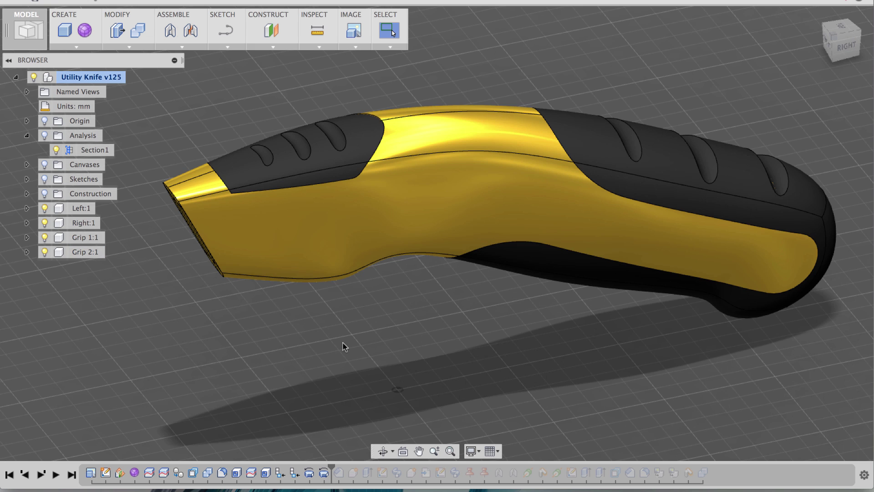
Advance the history by one feature to add the edge treatment on both grips, and highlight the affected groove and border edges
click(41, 474)
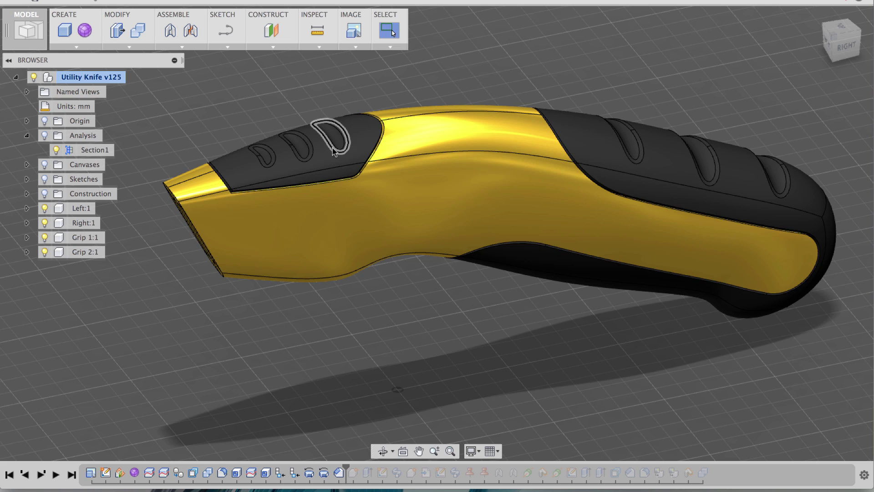
click(339, 473)
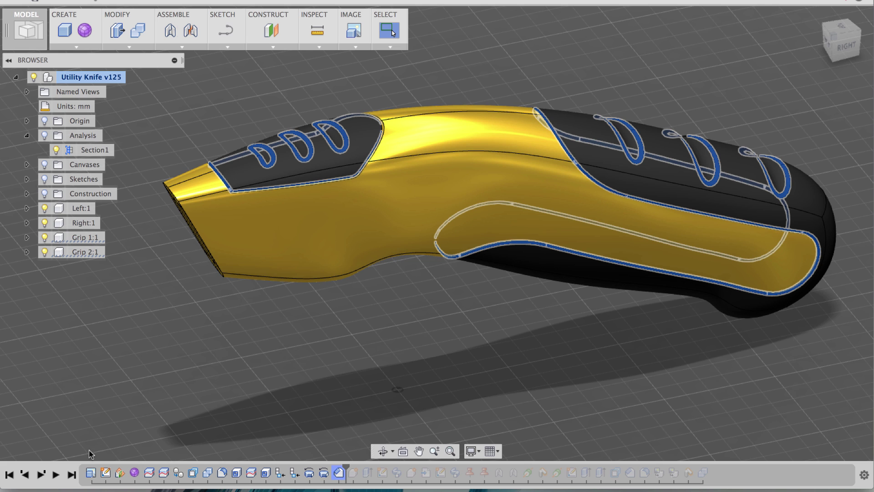
Advance the history by two features to add the Blade component and its extruded blade, clear the selection and examine the blade in the nose
click(41, 474)
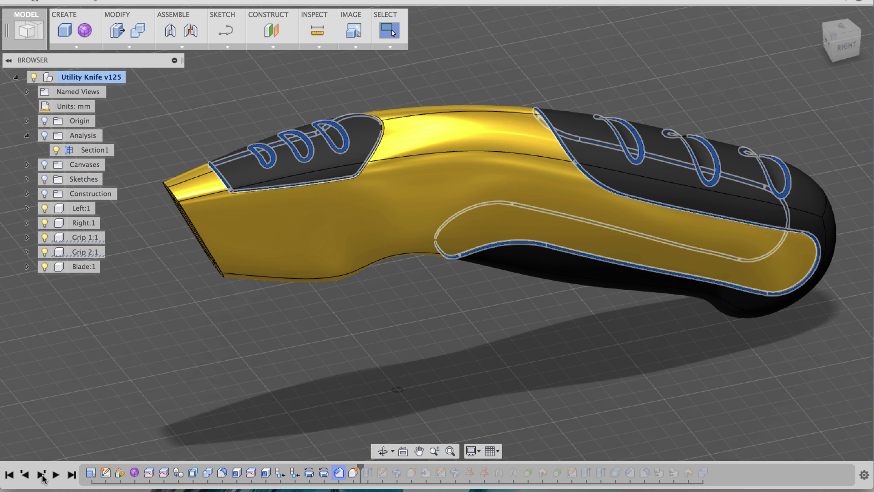
click(41, 474)
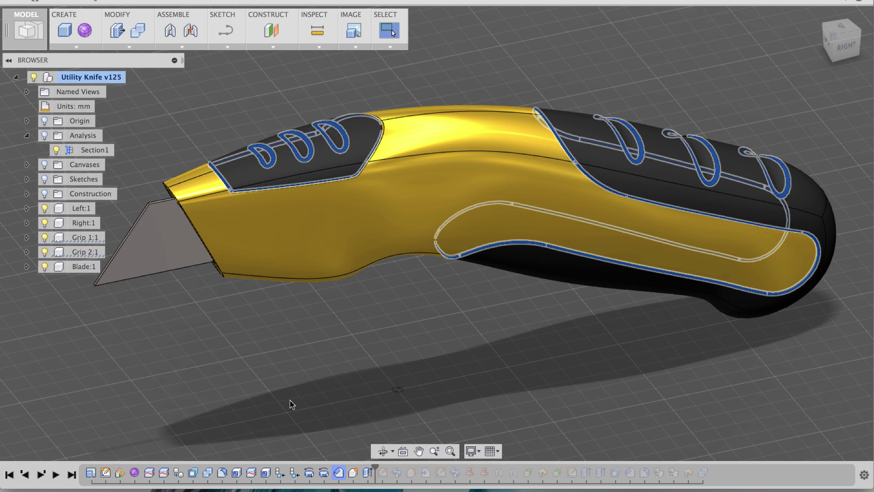
click(312, 391)
scroll(358, 340, down, 3)
shift+middle_drag(361, 357, 385, 349)
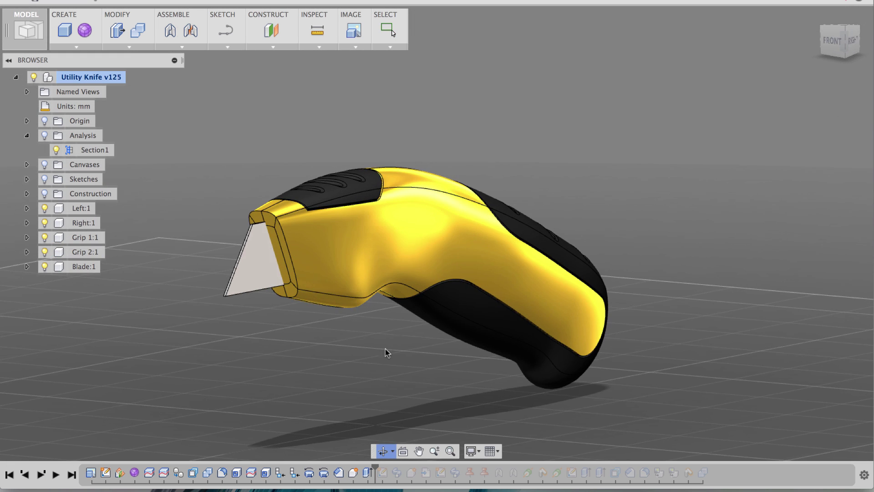
scroll(387, 382, up, 4)
middle_drag(387, 381, 413, 395)
scroll(401, 336, up, 2)
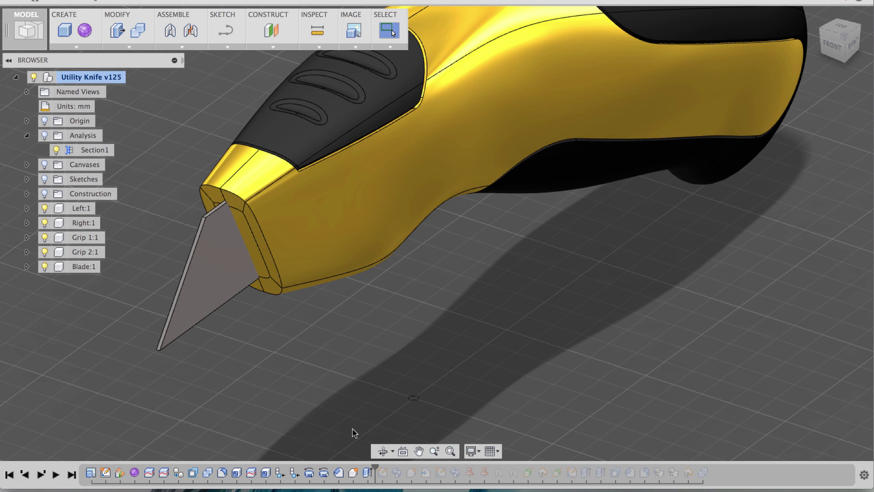
Show the sketches and examine the blade's profile, notches and round hole through the handle from the right side
click(44, 180)
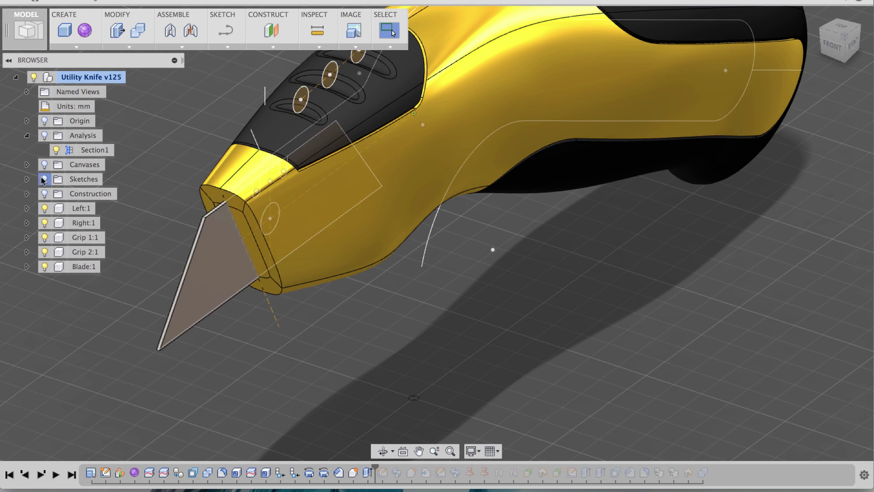
mouse_move(329, 288)
shift+middle_down()
mouse_move(294, 292)
mouse_move(258, 277)
mouse_move(476, 414)
shift+middle_up()
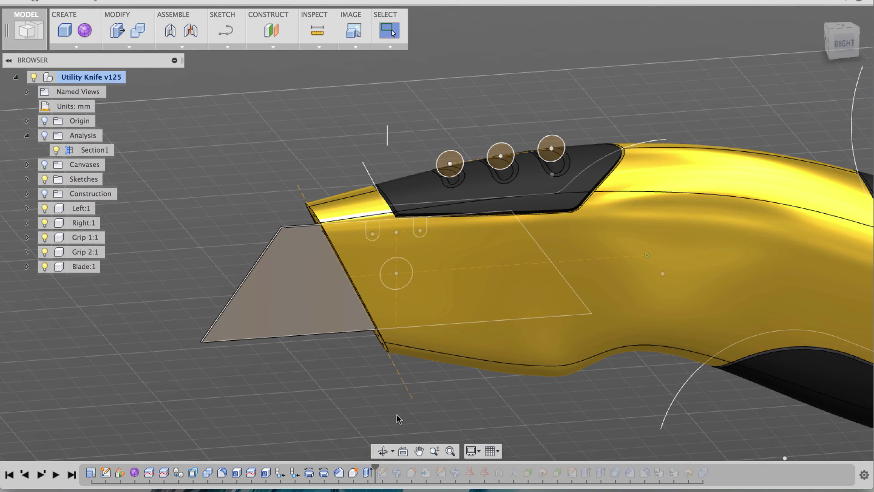
click(384, 451)
drag(313, 377, 346, 374)
key(Escape)
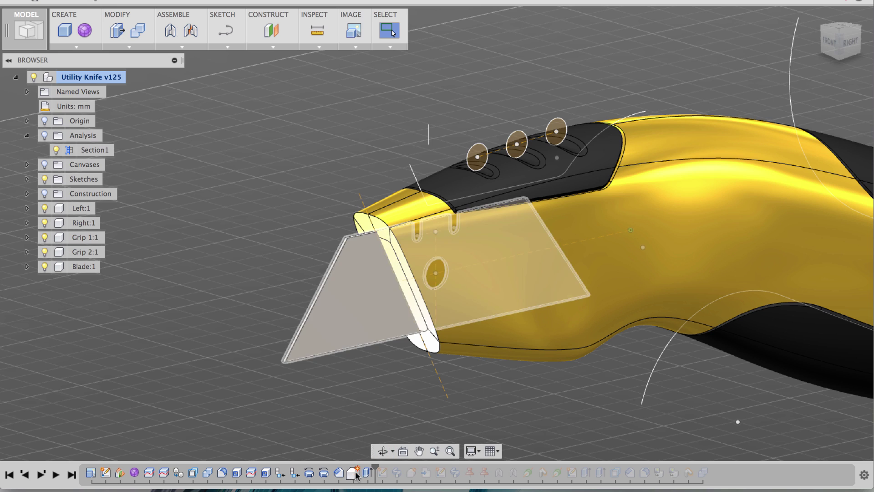
Highlight the blade's extrusion in the history, open it for editing to review its settings, and cancel without changes
click(367, 474)
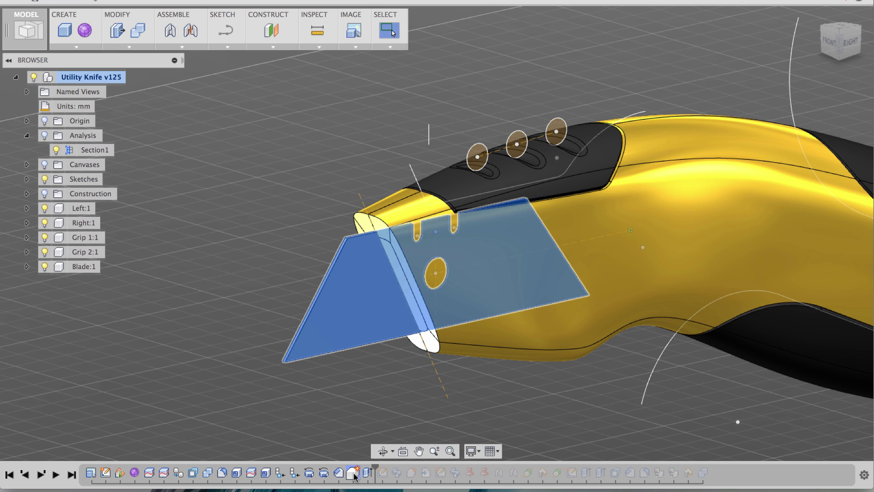
double_click(368, 474)
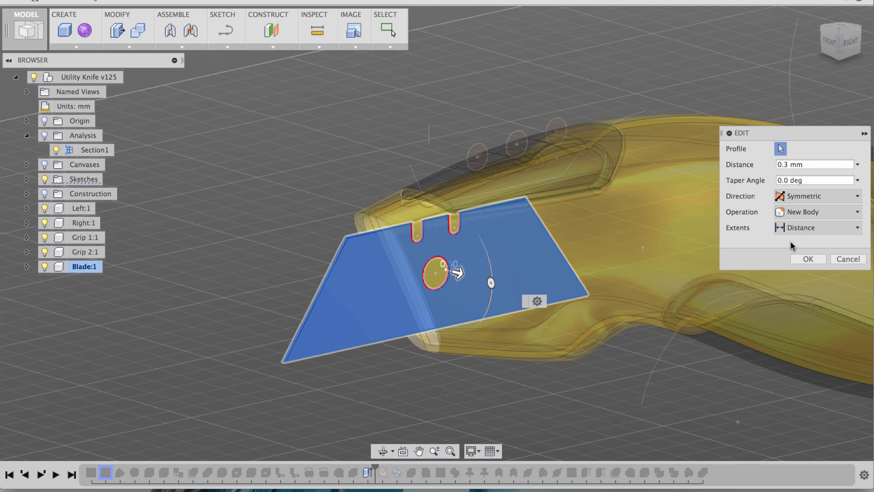
click(835, 259)
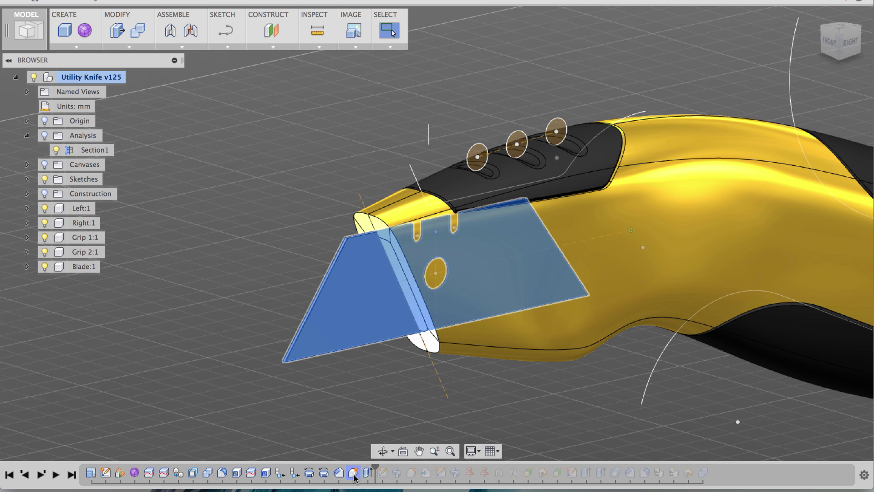
Highlight the Blade component inside the handle, view it from nearer the front, and clear the selection
click(77, 266)
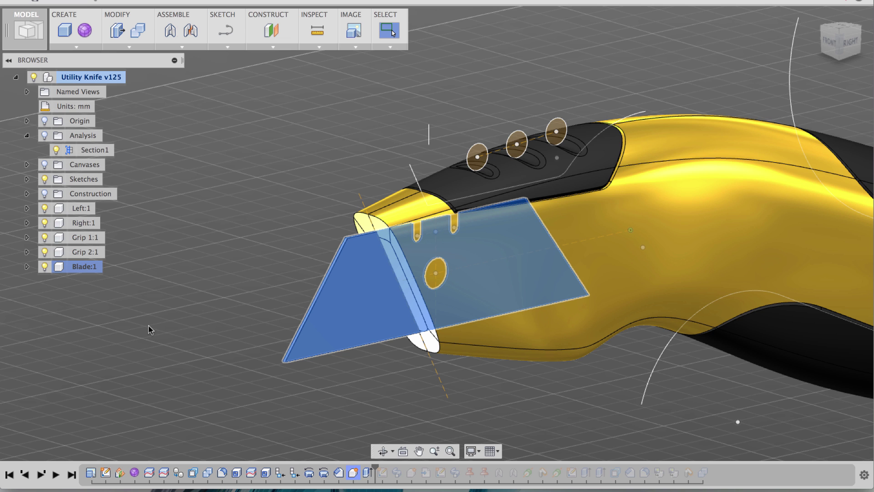
shift+middle_drag(237, 310, 253, 309)
click(272, 322)
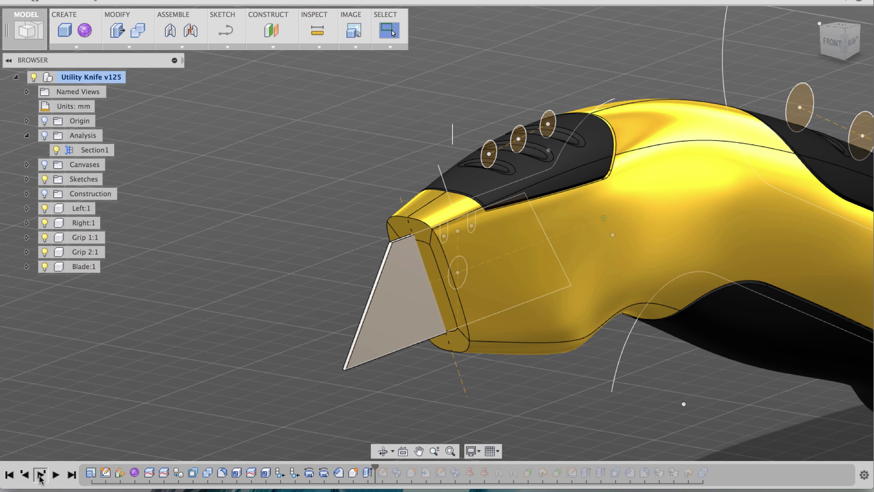
Advance the history by one feature to the sketch on the blade's front edge, highlight it and examine it at the blade tip
click(40, 476)
scroll(451, 411, down, 5)
middle_drag(451, 411, 383, 370)
scroll(382, 369, up, 5)
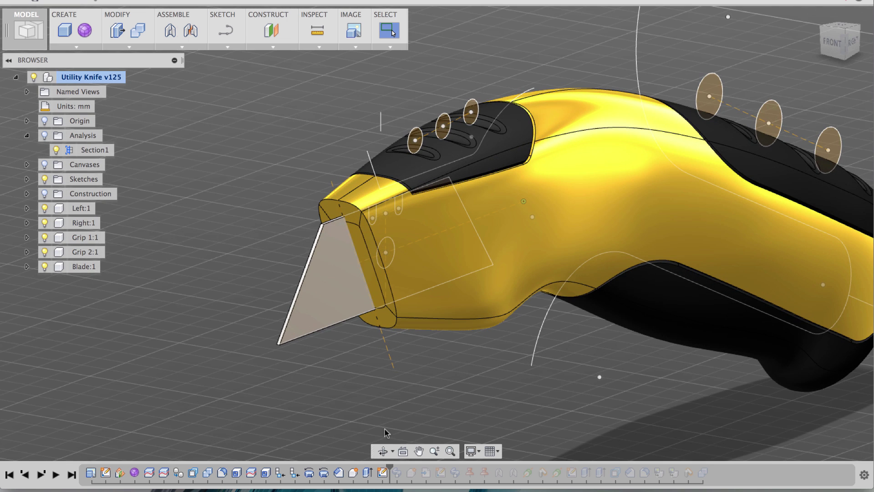
click(382, 472)
scroll(307, 362, up, 5)
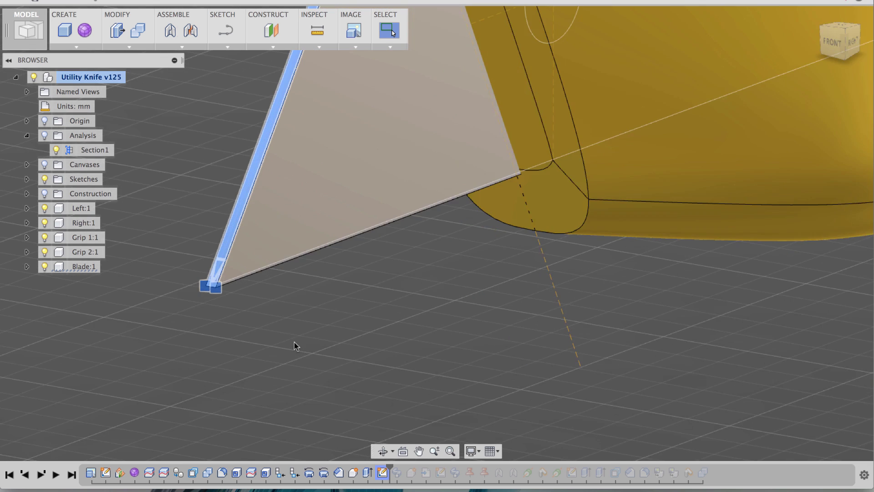
Inspect the sketch profile at the blade tip and advance the history by one feature to the sweep cut along the lower edge
scroll(294, 342, up, 5)
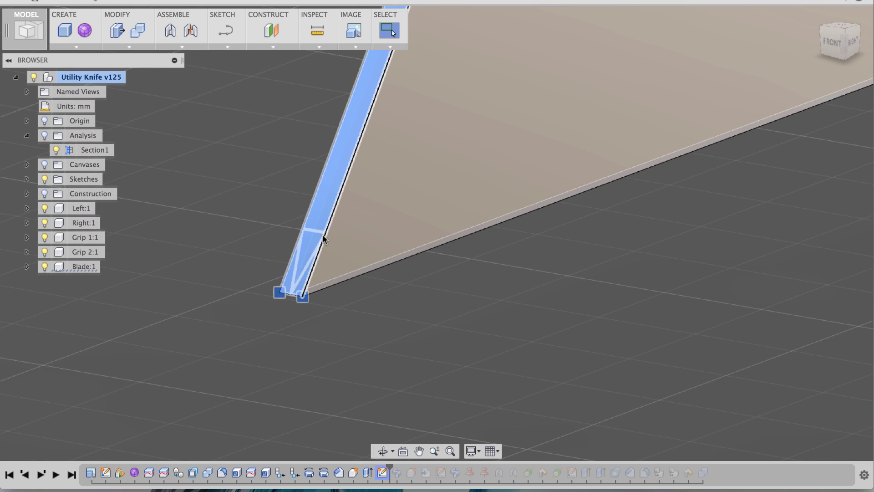
scroll(353, 335, down, 2)
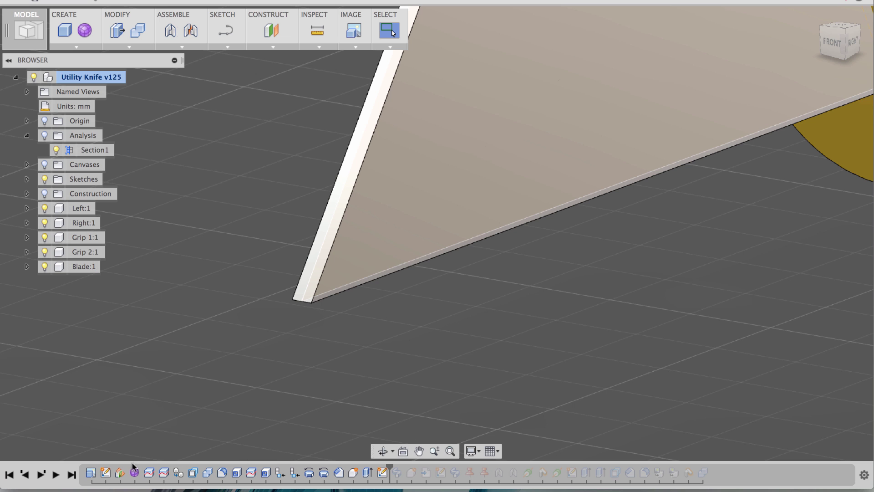
click(41, 475)
scroll(314, 359, down, 1)
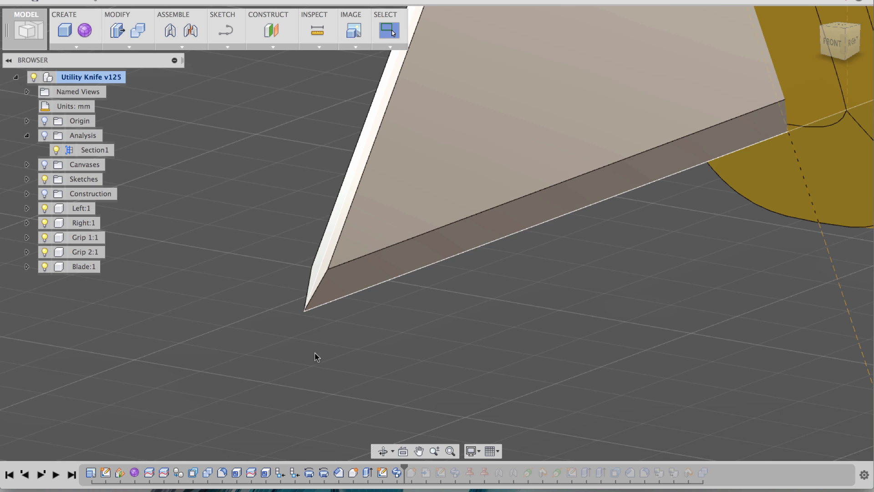
Highlight the sweep's triangular profile sketch at the blade tip, examine it against the cut bevel, and clear the selection
click(314, 274)
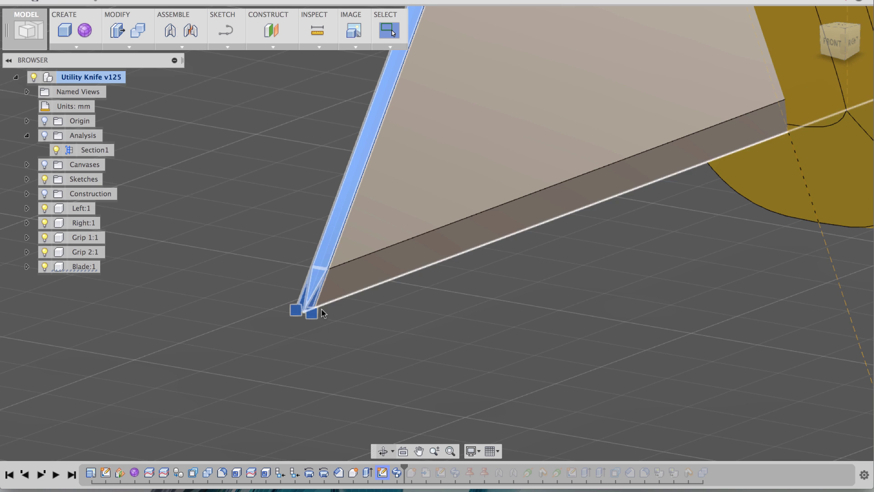
scroll(312, 269, up, 3)
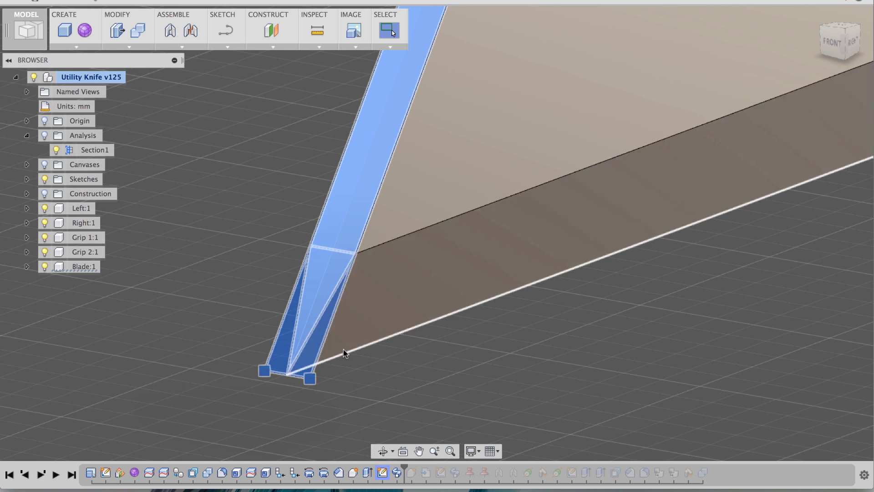
scroll(509, 382, down, 2)
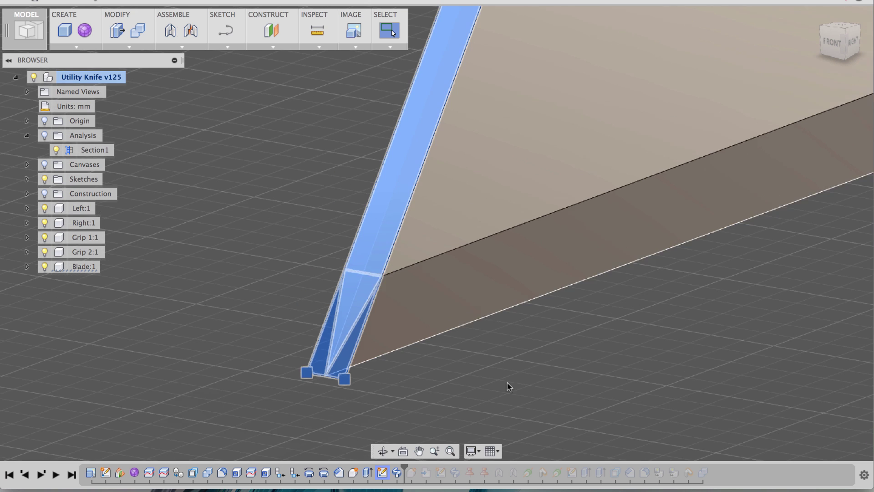
click(450, 406)
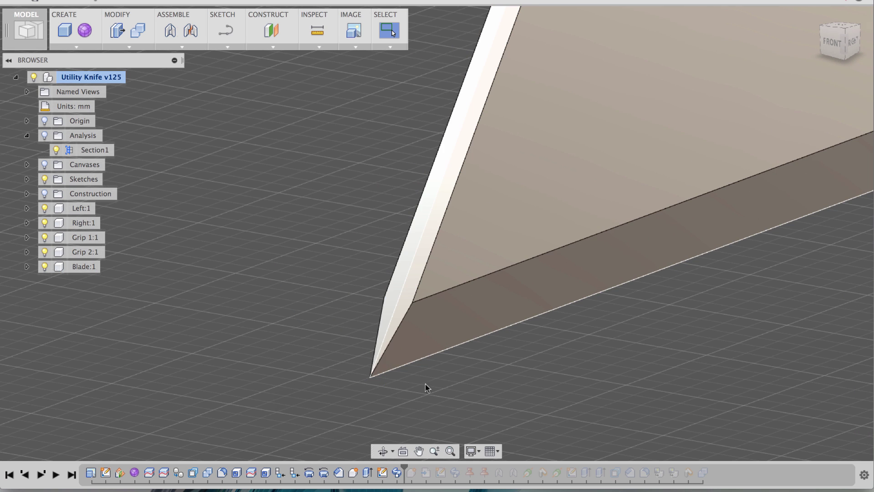
Examine the bevel along the full length of the blade's lower edge from nearer the right side
scroll(419, 383, down, 3)
shift+middle_drag(469, 380, 453, 373)
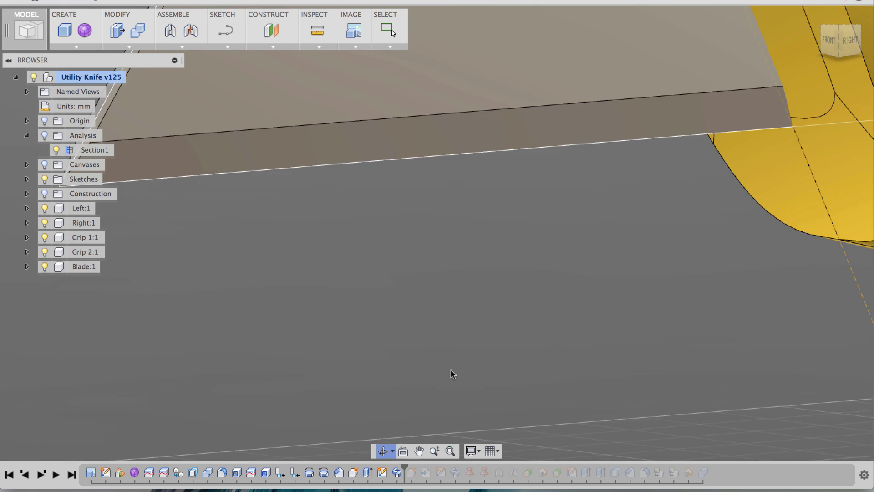
scroll(415, 359, down, 3)
scroll(415, 359, down, 1)
middle_drag(337, 312, 433, 355)
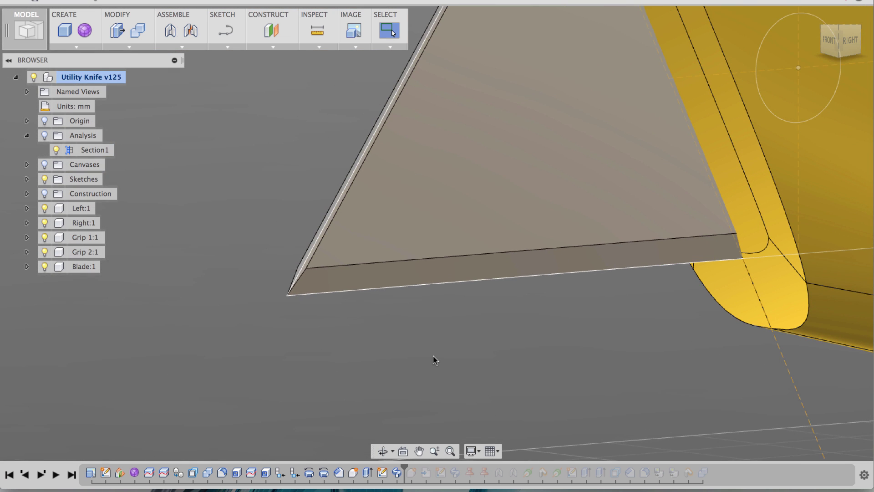
Highlight the path line along the blade's lower edge and open the sweep cut for editing to review its settings
click(377, 291)
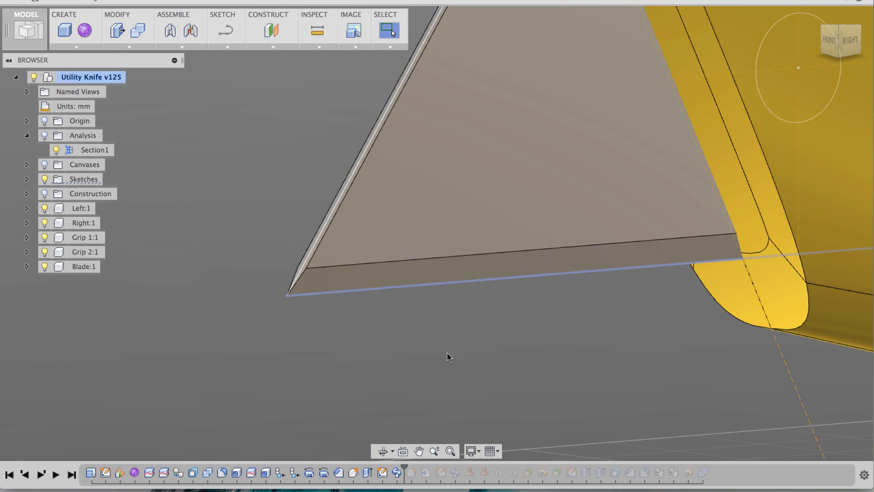
double_click(398, 473)
scroll(554, 328, down, 5)
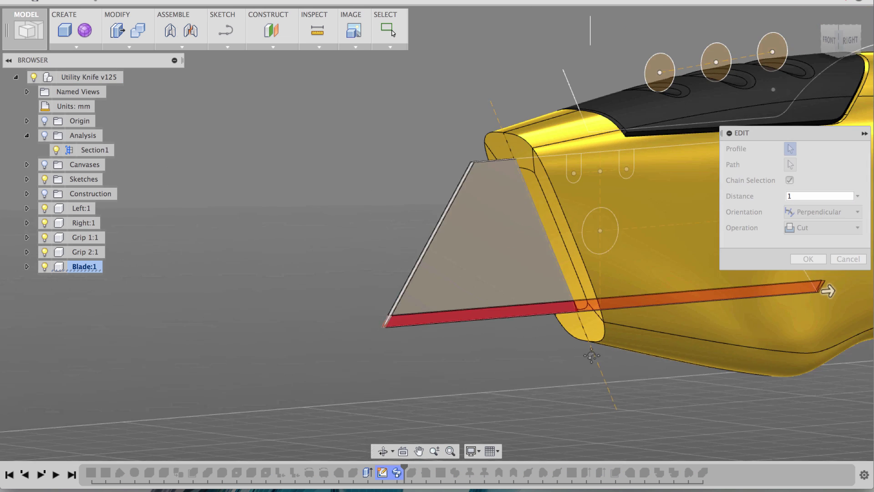